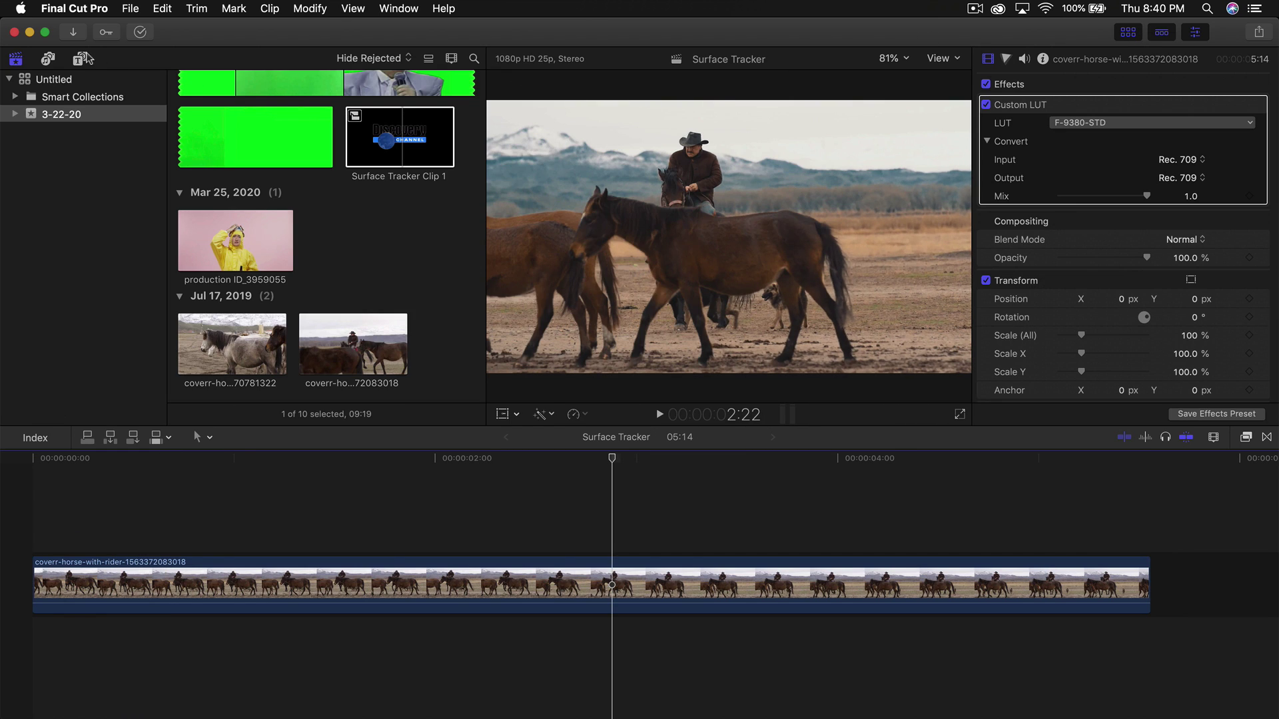
# Step: Browse to the Pixel Film Surface Tracker titles and drop the FCPX Surface Tracker effect on the horse clip
pyautogui.click(83, 59)
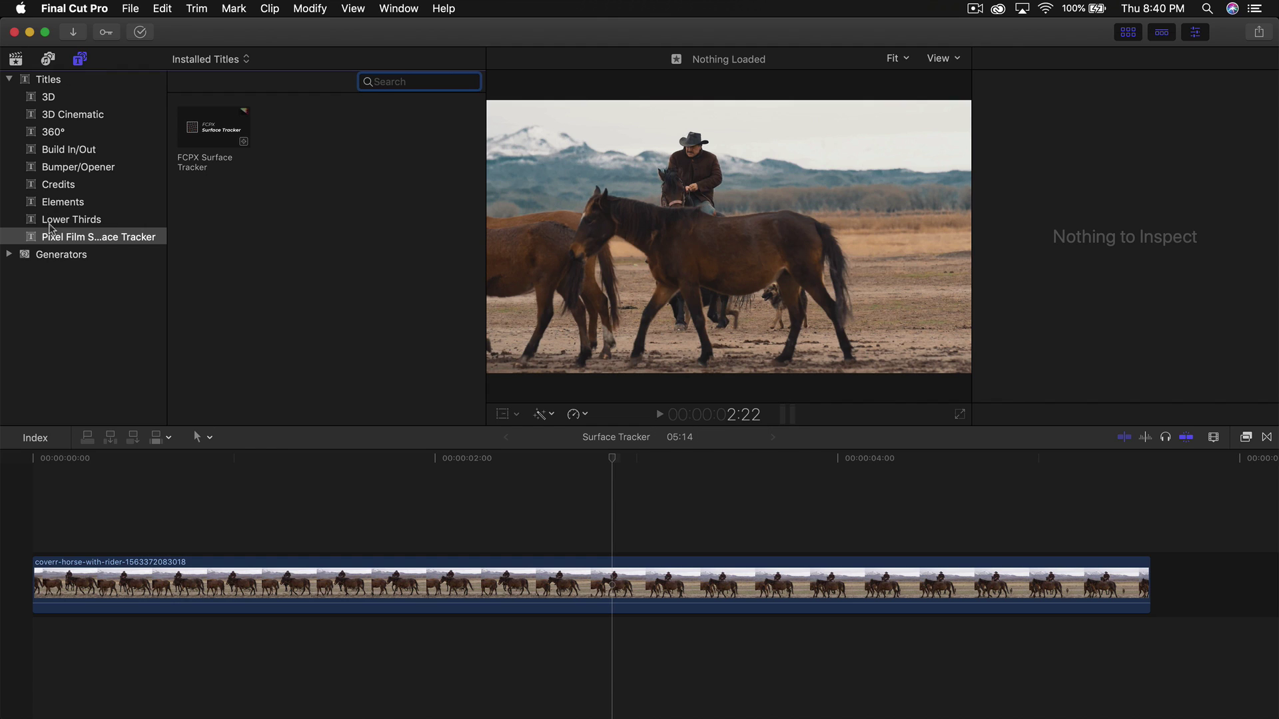
pyautogui.click(62, 239)
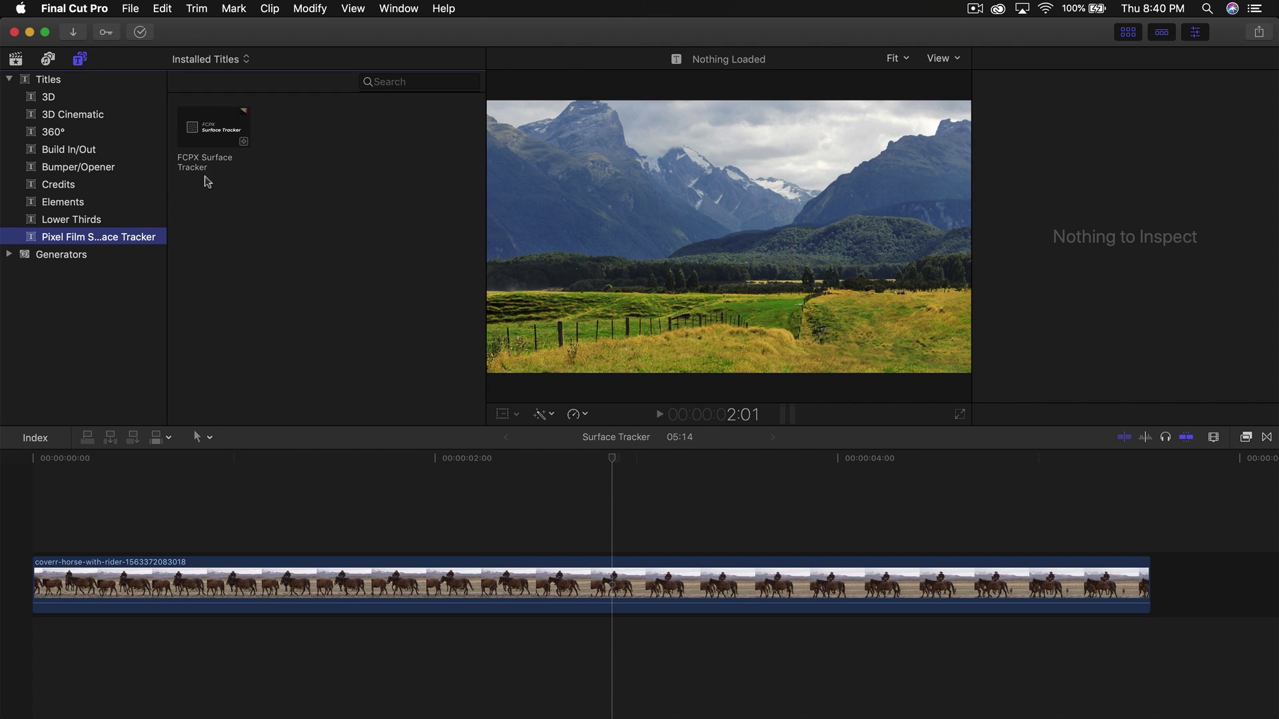
pyautogui.click(1245, 437)
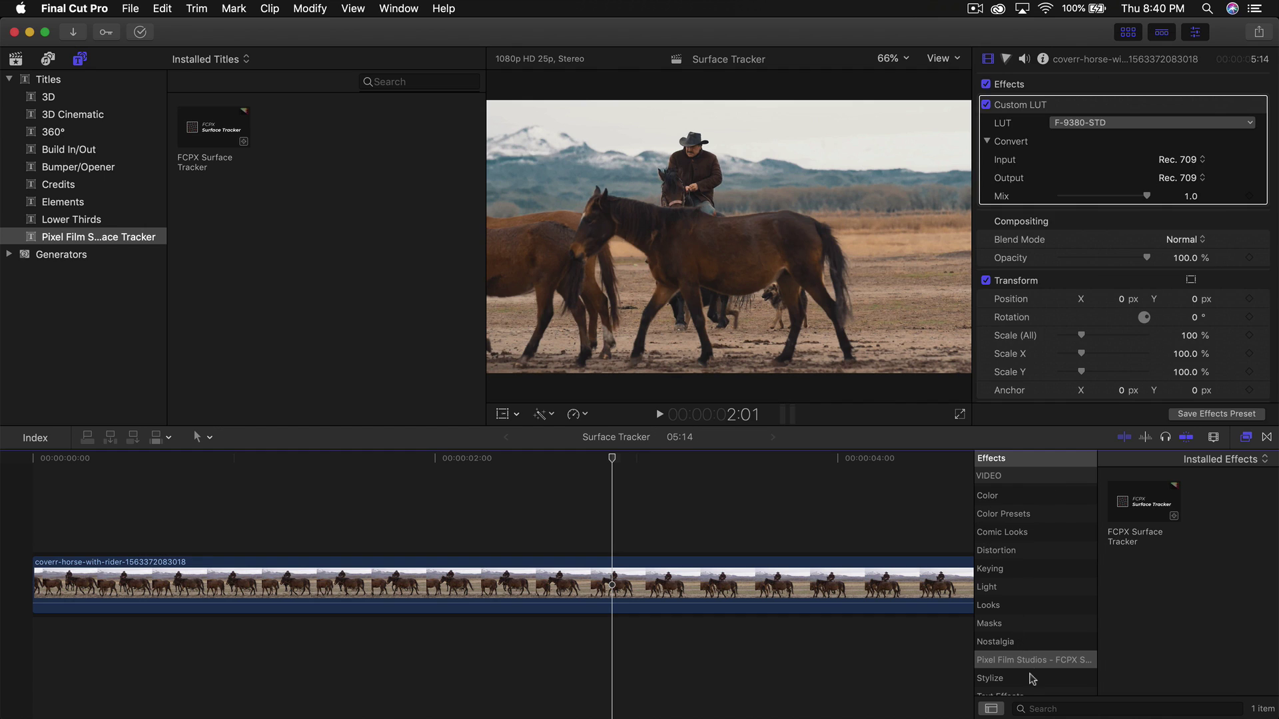
pyautogui.scroll(-1, 1060, 664)
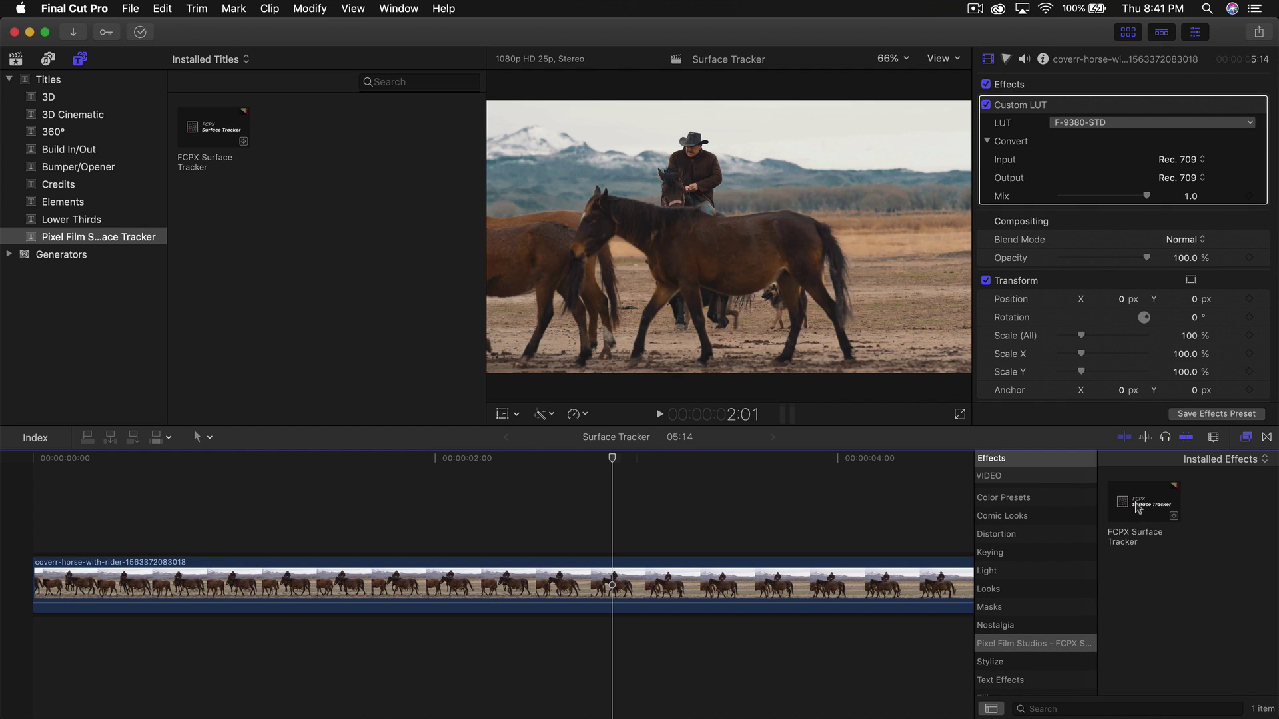
pyautogui.moveTo(1137, 507); pyautogui.dragTo(597, 602)
# Step: Add the FCPX Surface Tracker title to the timeline above the horse clip
pyautogui.click(207, 117)
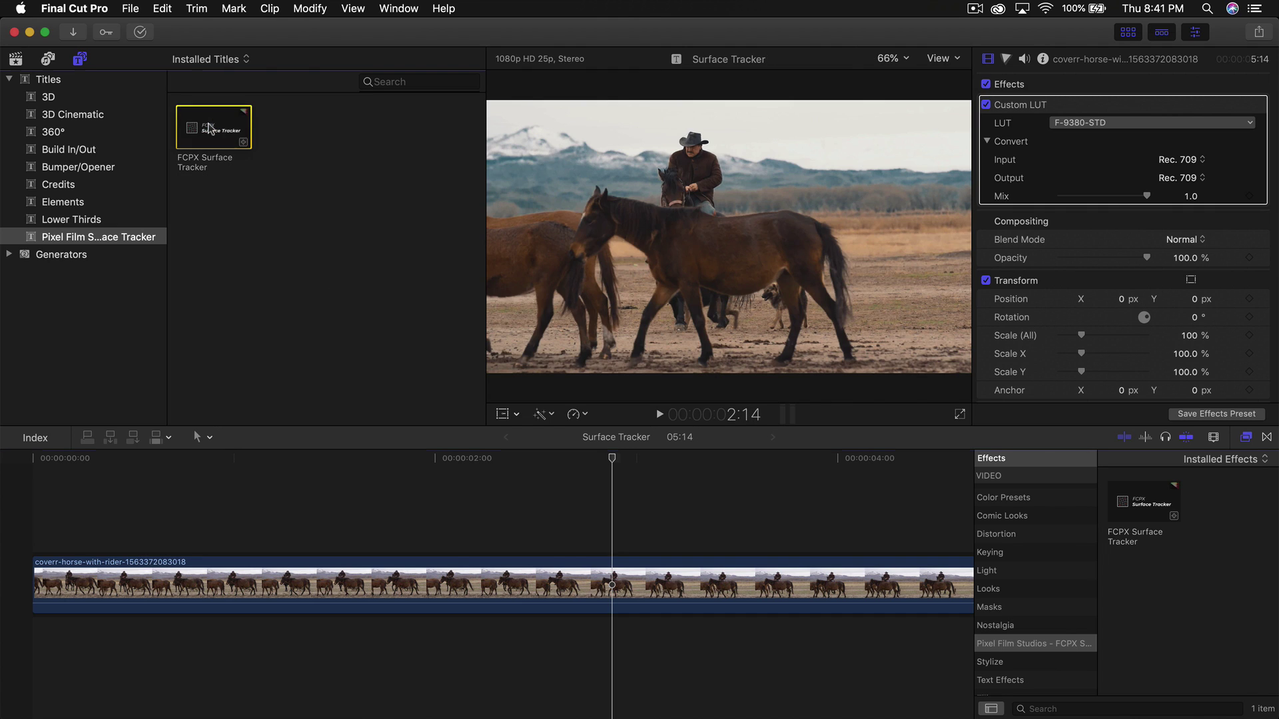
pyautogui.click(1246, 438)
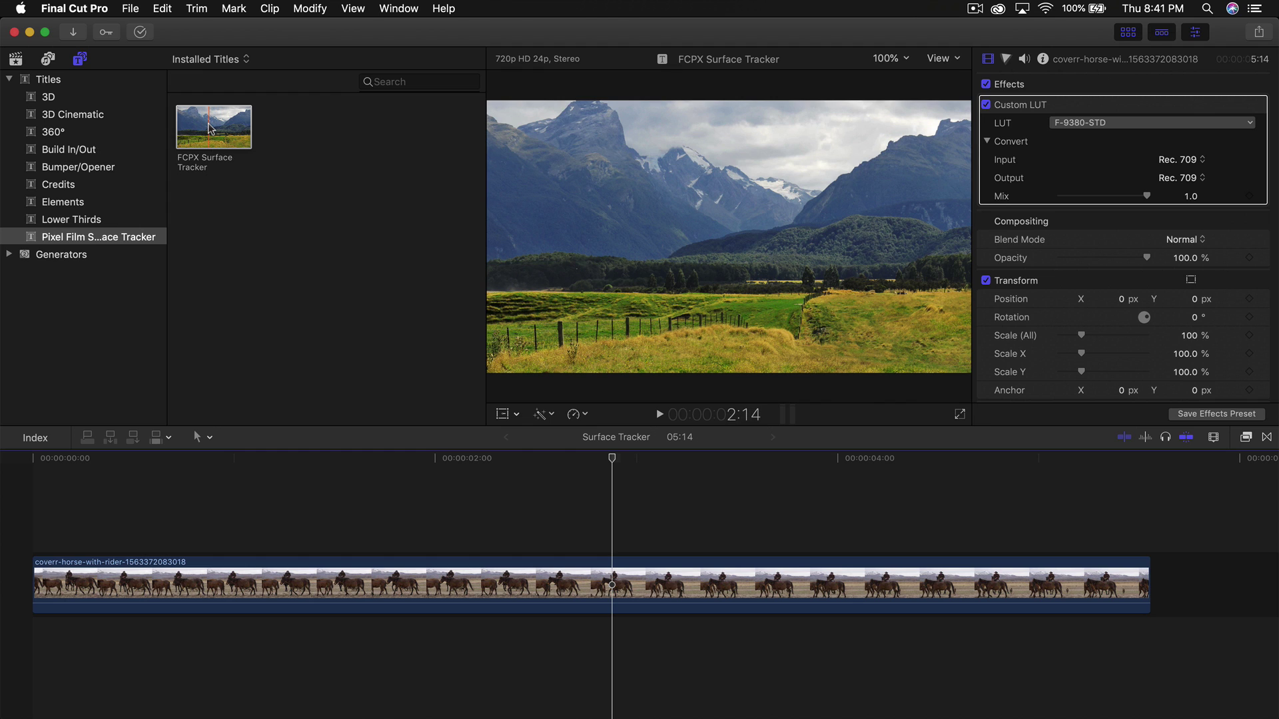
pyautogui.moveTo(213, 130); pyautogui.dragTo(35, 541)
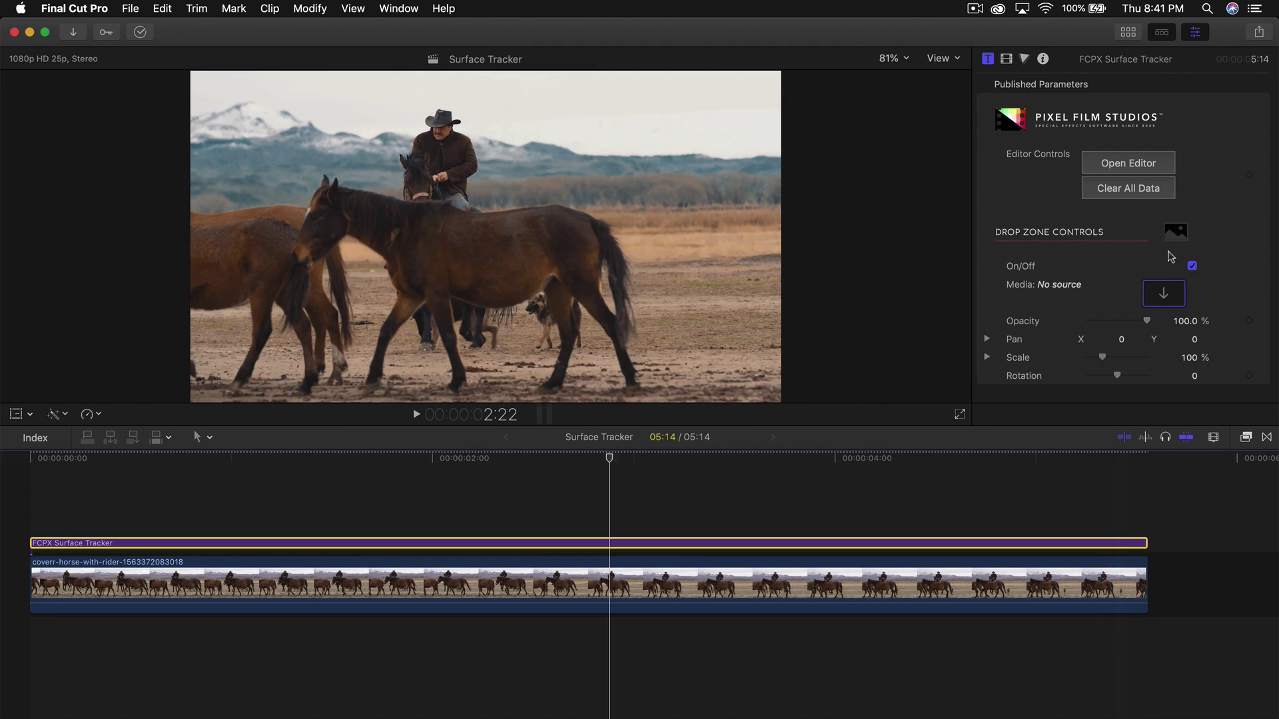
# Step: Open the surface tracker editor, raise its window, and move to frame 02:18
pyautogui.click(1132, 165)
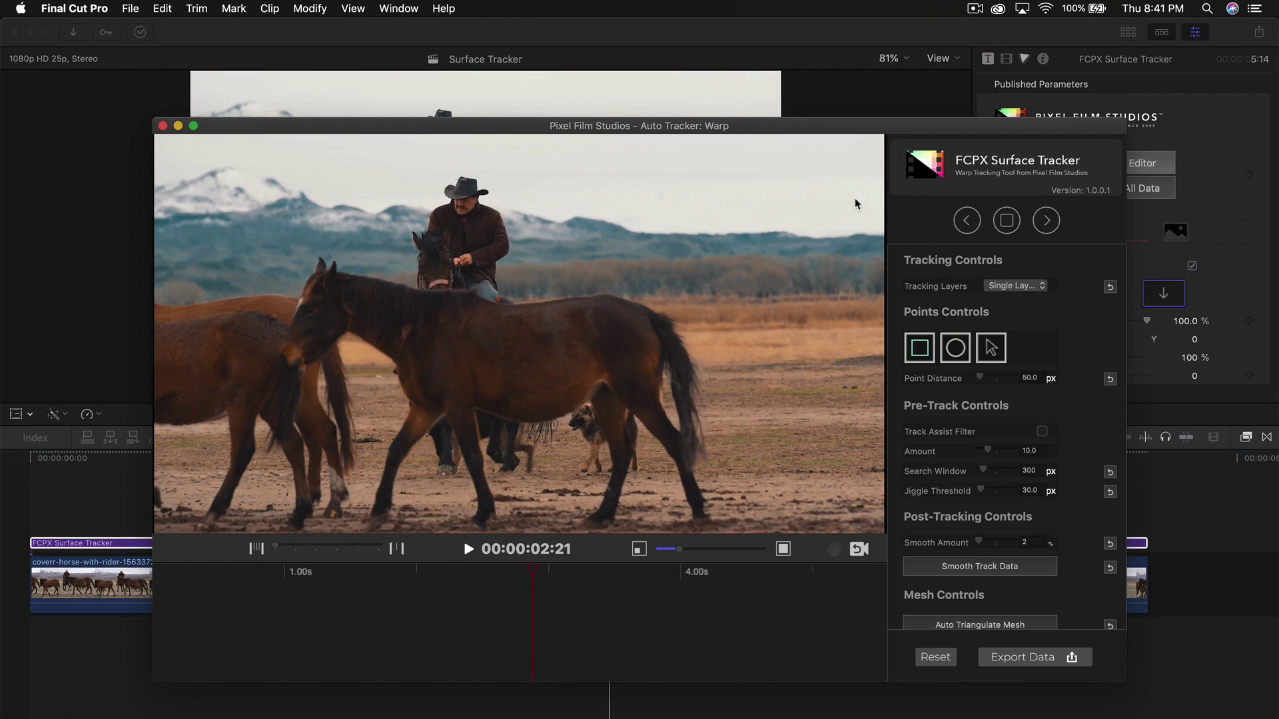
pyautogui.moveTo(848, 125); pyautogui.dragTo(842, 56)
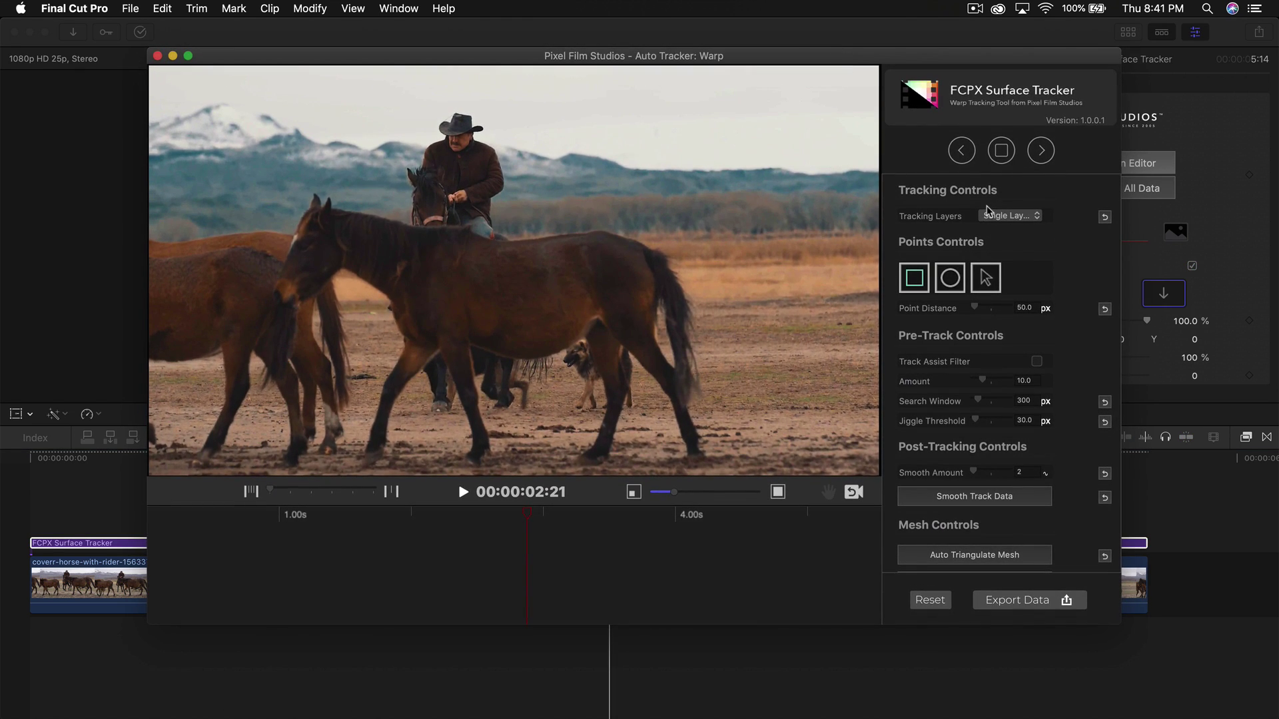
pyautogui.scroll(-1, 1014, 242)
pyautogui.moveTo(508, 515)
pyautogui.mouseDown()
pyautogui.moveTo(468, 516)
pyautogui.moveTo(528, 516)
pyautogui.moveTo(513, 518)
pyautogui.mouseUp()
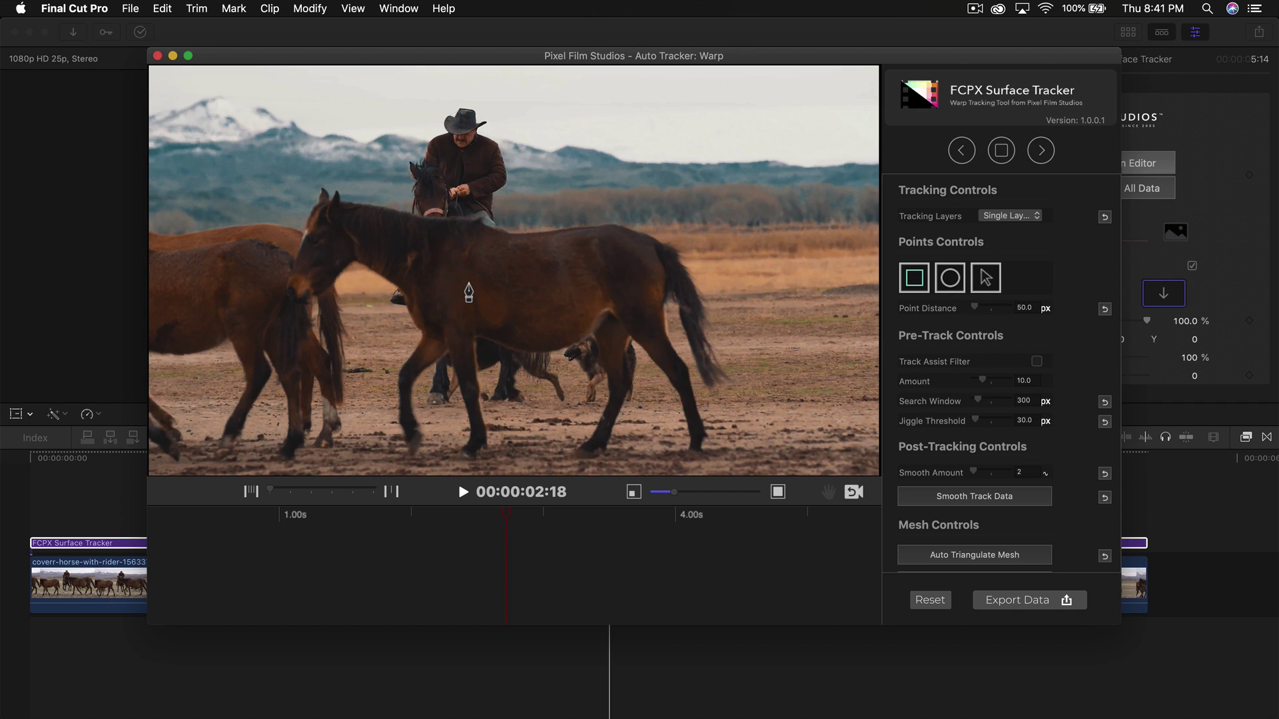
# Step: Try rectangular and oval grids of tracking points over the horse, then remove them
pyautogui.moveTo(407, 228); pyautogui.dragTo(662, 350)
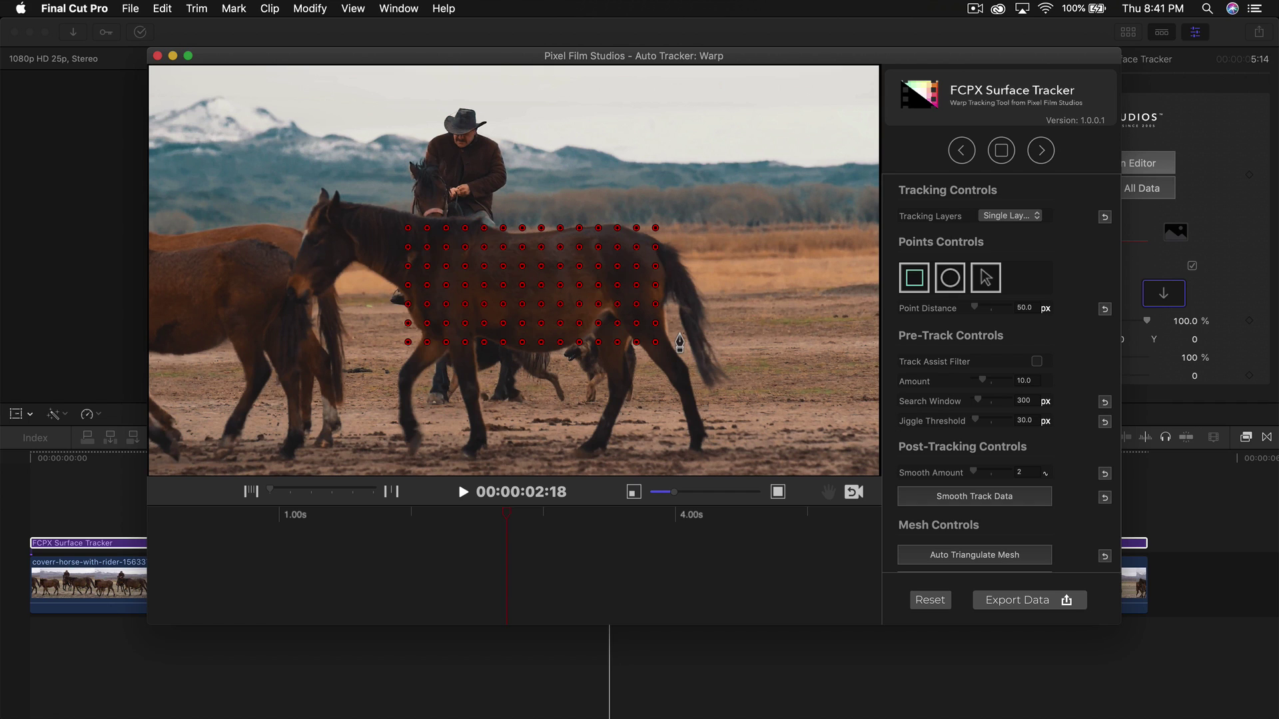
pyautogui.click(951, 281)
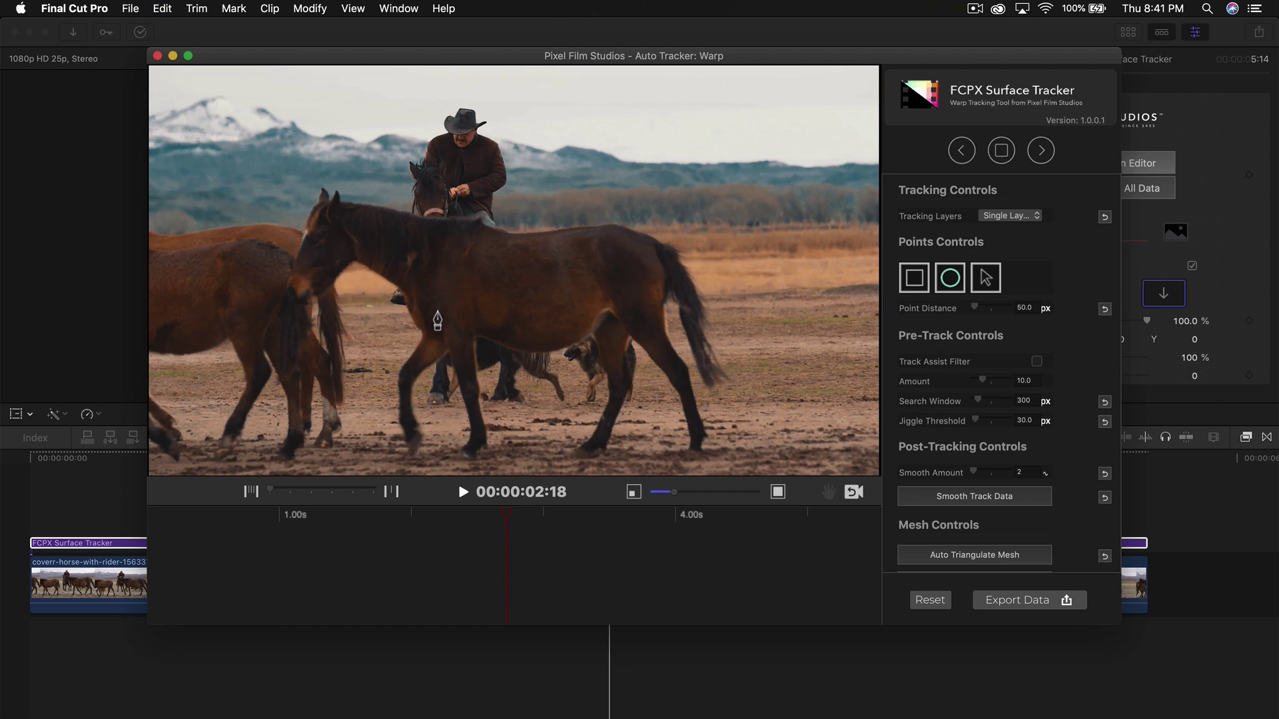
pyautogui.moveTo(425, 230); pyautogui.dragTo(671, 347)
pyautogui.click(669, 353)
# Step: Draw an oval of tracking points on the horse's body and add points along its top and right edges
pyautogui.click(985, 280)
pyautogui.click(949, 278)
pyautogui.moveTo(422, 233)
pyautogui.mouseDown()
pyautogui.moveTo(565, 269)
pyautogui.moveTo(653, 358)
pyautogui.mouseUp()
pyautogui.click(491, 233)
pyautogui.moveTo(503, 247)
pyautogui.mouseDown()
pyautogui.moveTo(563, 246)
pyautogui.moveTo(624, 343)
pyautogui.mouseUp()
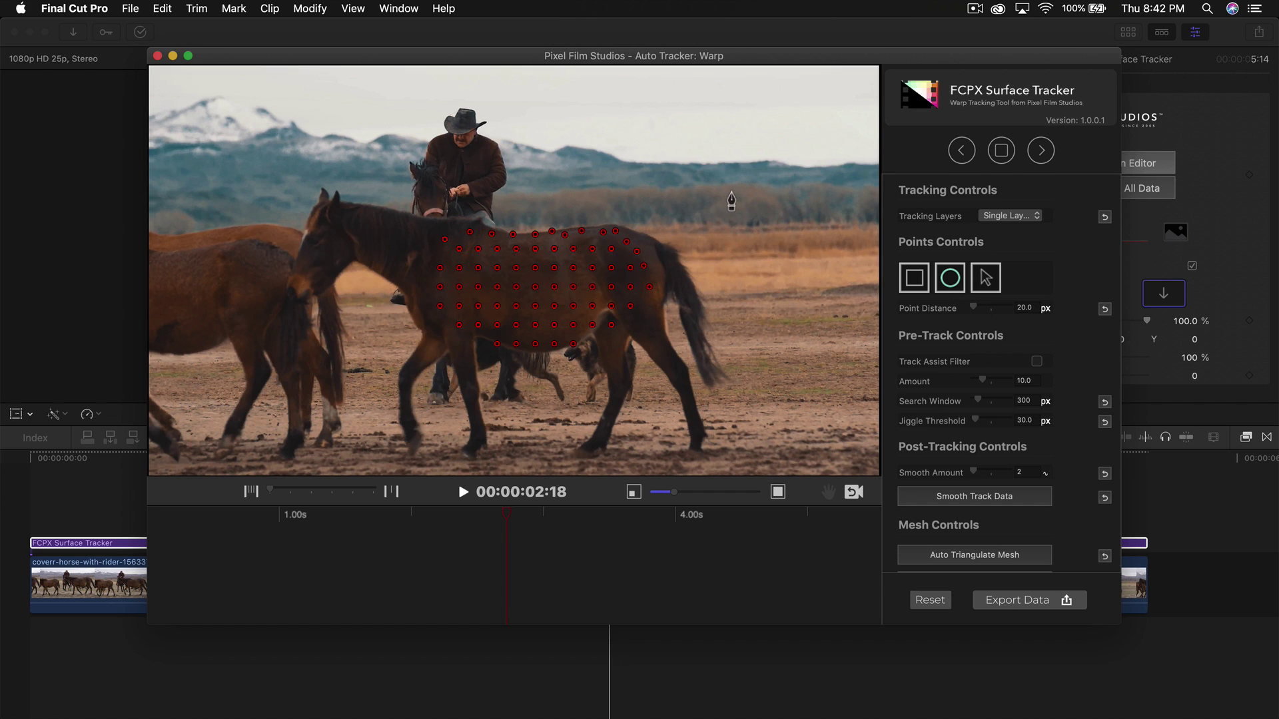
pyautogui.moveTo(724, 187); pyautogui.dragTo(857, 380)
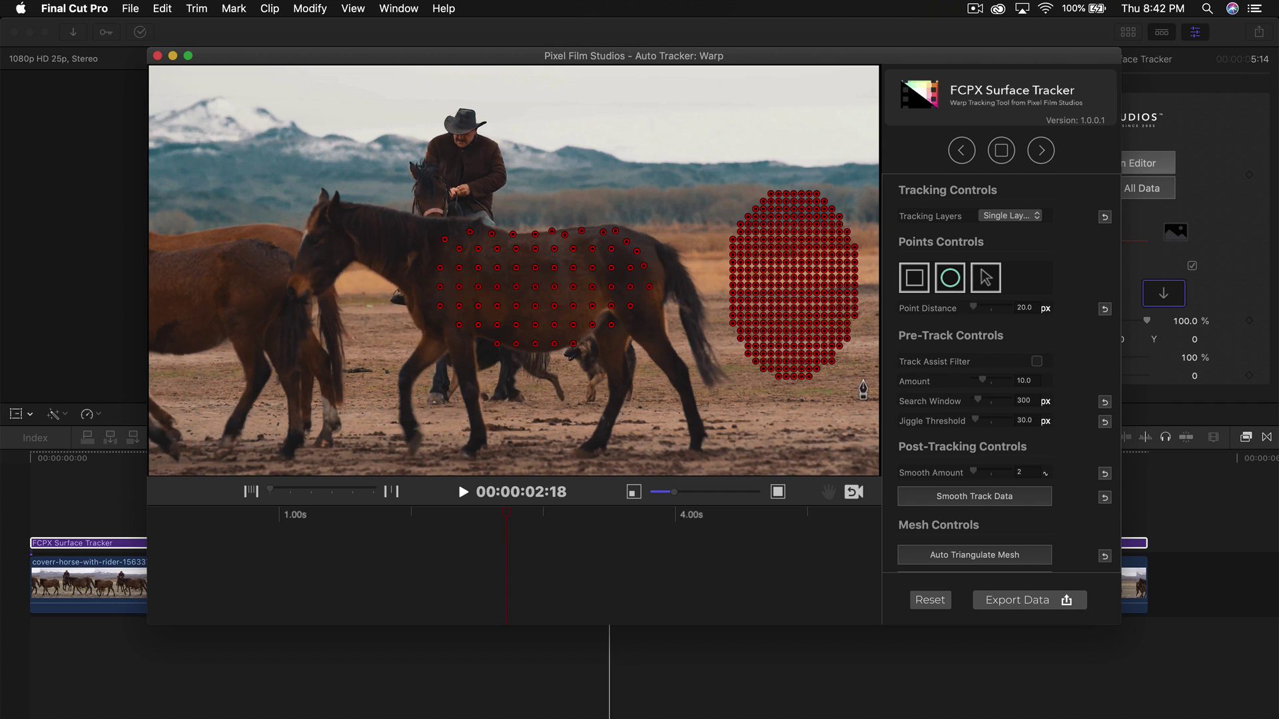
pyautogui.moveTo(995, 309)
pyautogui.mouseDown()
pyautogui.moveTo(1014, 313)
pyautogui.moveTo(991, 307)
pyautogui.mouseUp()
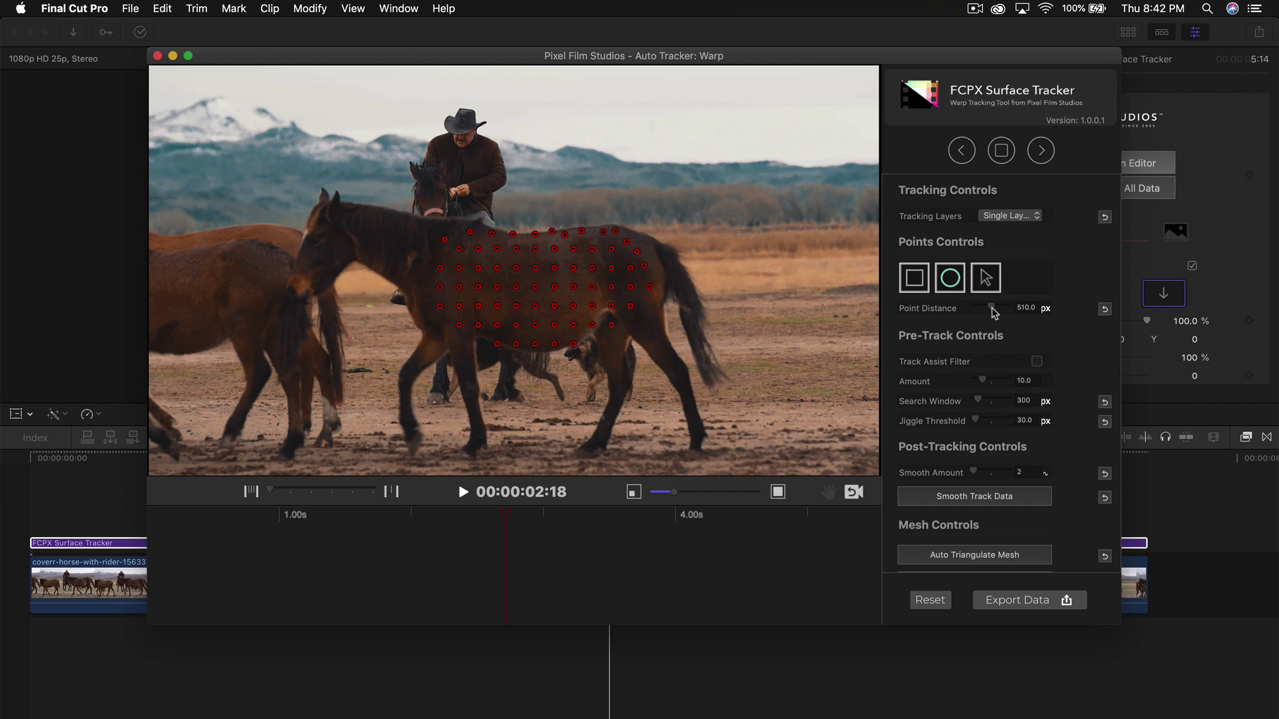
pyautogui.moveTo(705, 191); pyautogui.dragTo(831, 403)
pyautogui.click(1104, 310)
pyautogui.moveTo(719, 165); pyautogui.dragTo(857, 440)
pyautogui.moveTo(975, 307); pyautogui.dragTo(979, 307)
pyautogui.moveTo(715, 168); pyautogui.dragTo(858, 403)
pyautogui.moveTo(976, 307); pyautogui.dragTo(955, 310)
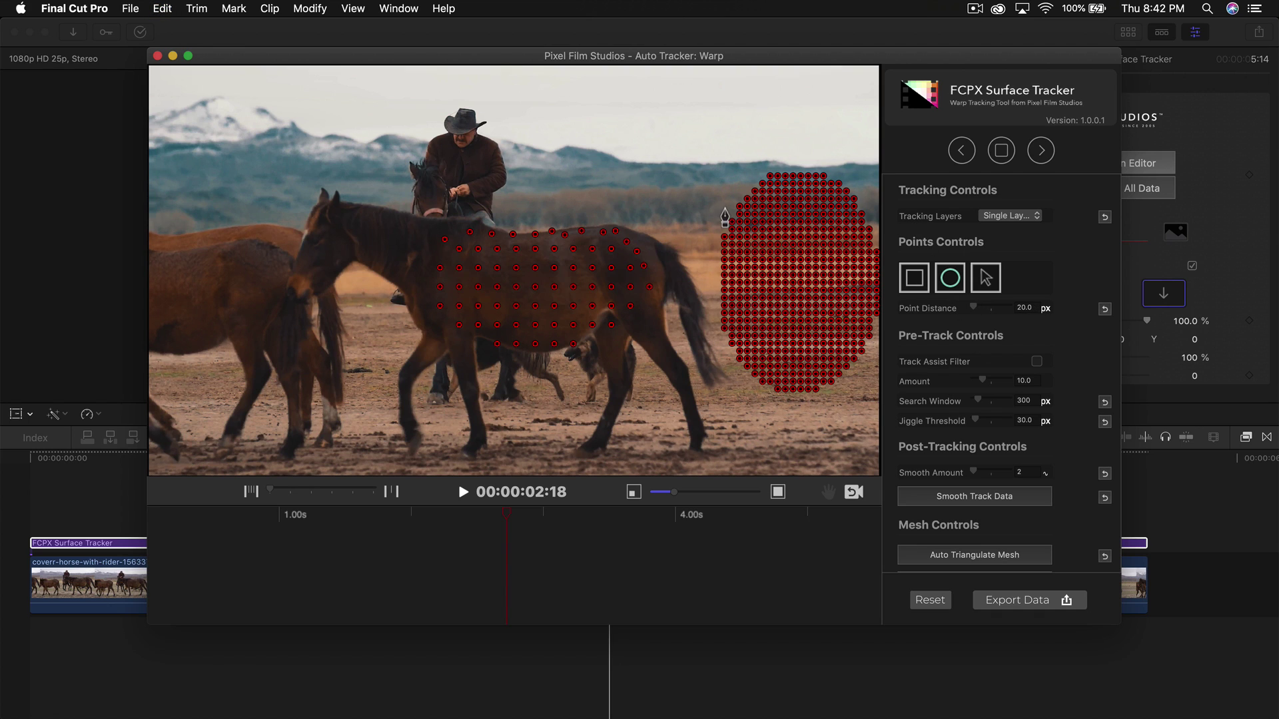
pyautogui.click(1104, 310)
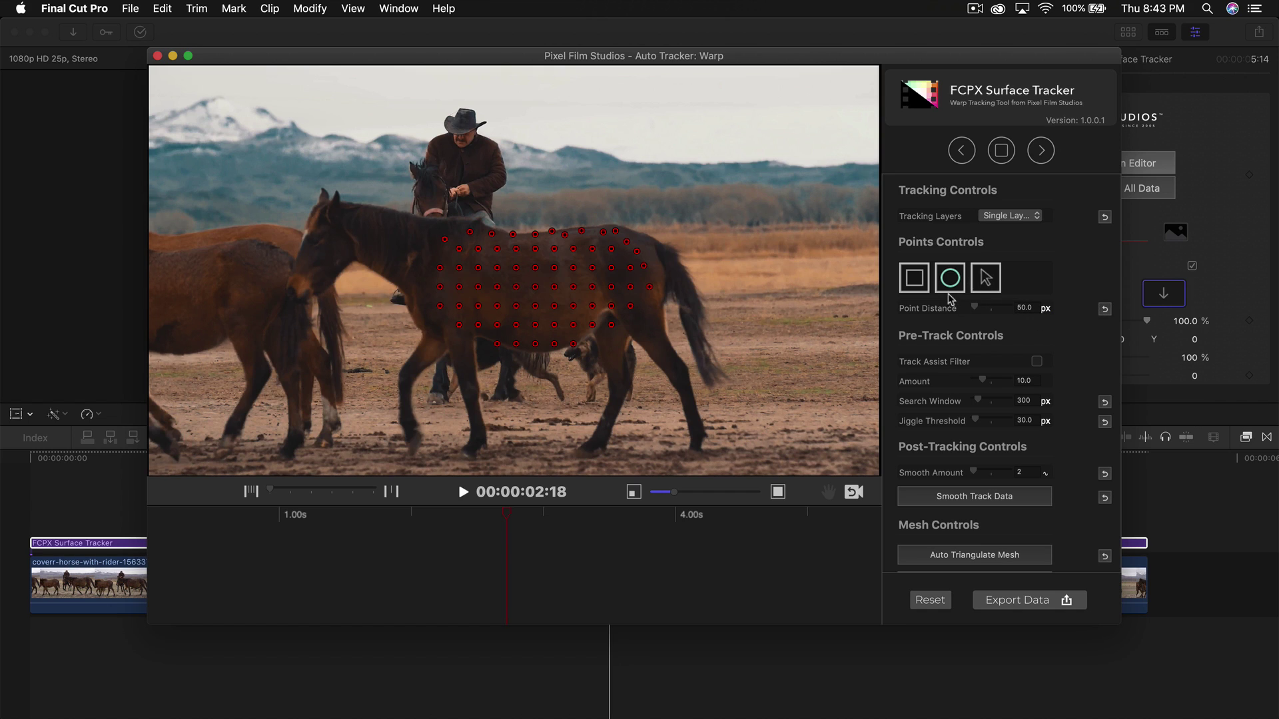
pyautogui.click(986, 280)
pyautogui.moveTo(656, 205); pyautogui.dragTo(551, 283)
pyautogui.scroll(-4, 978, 320)
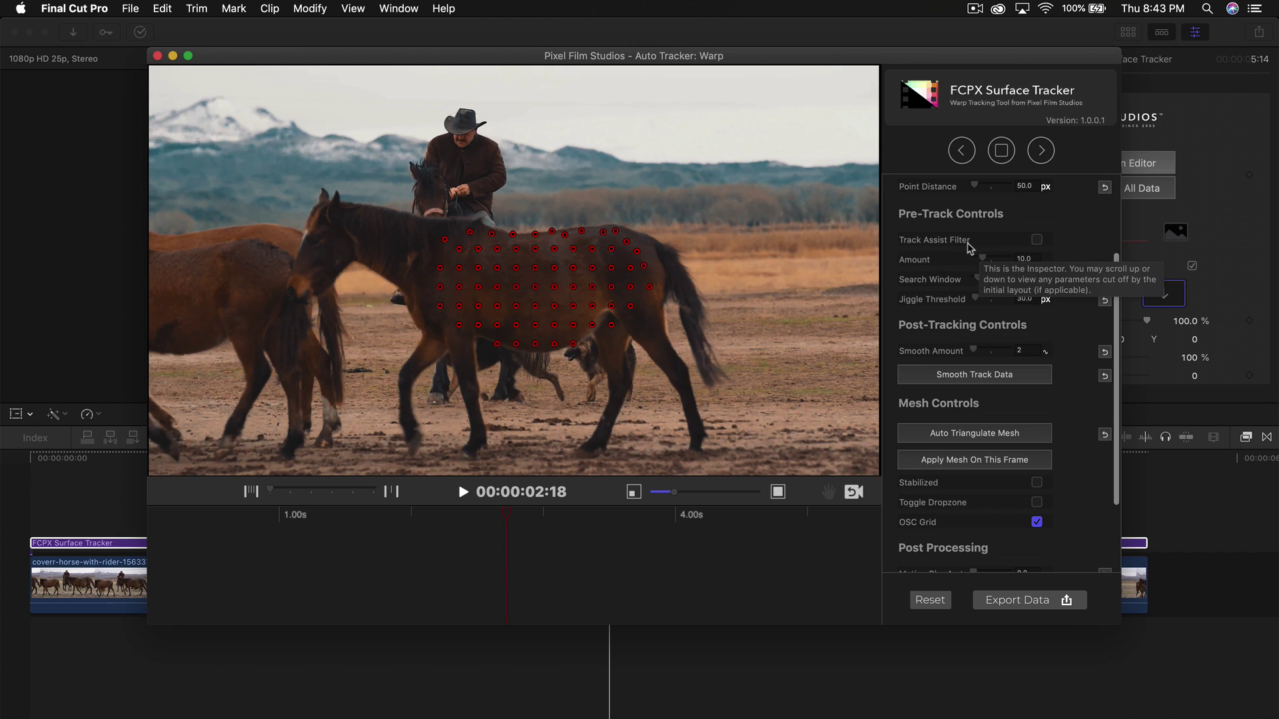
# Step: Enable Track Assist Filter at Amount 35.98 and set Jiggle Threshold to 73.49
pyautogui.click(1036, 241)
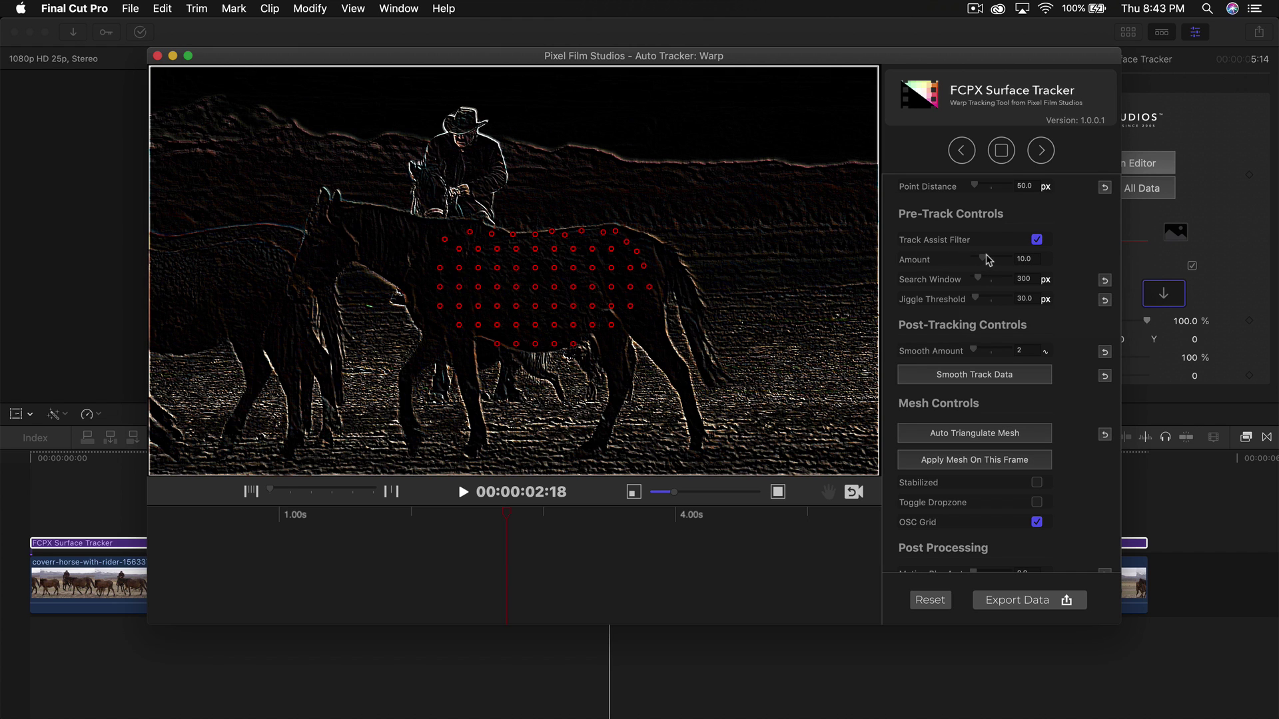
pyautogui.moveTo(985, 259); pyautogui.dragTo(1017, 267)
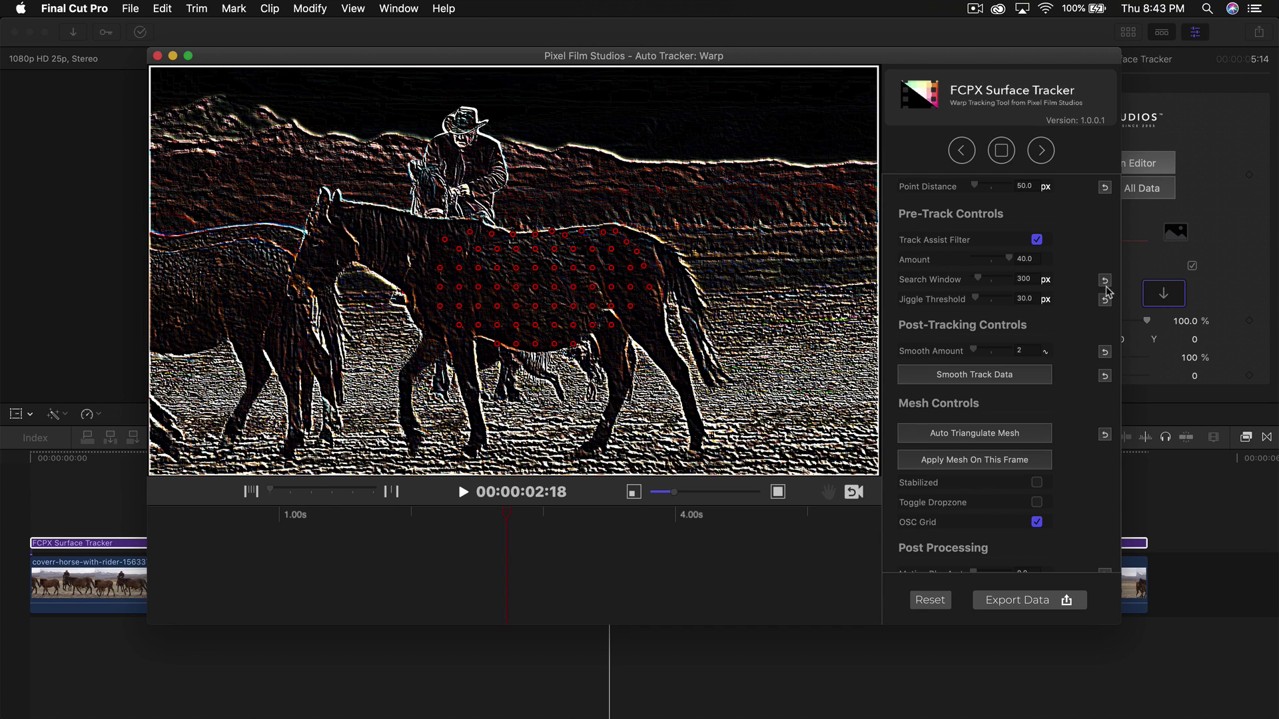
pyautogui.moveTo(1009, 260); pyautogui.dragTo(994, 291)
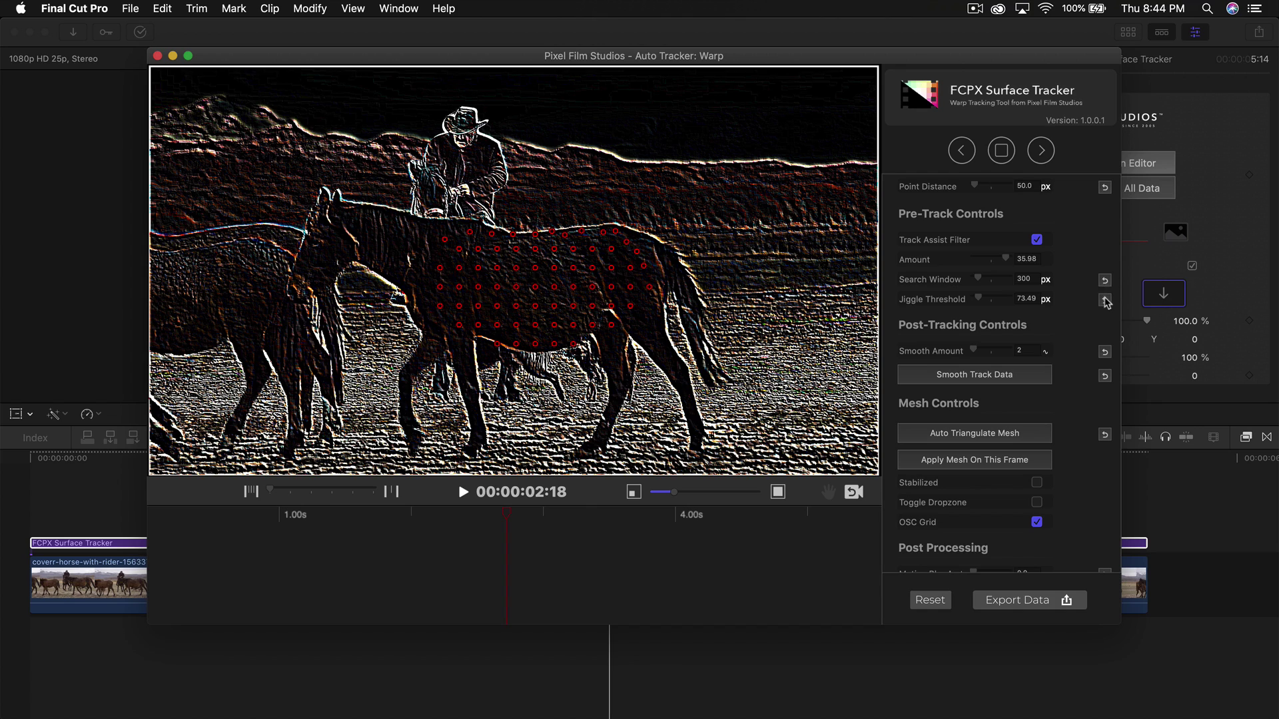
pyautogui.scroll(-3, 1076, 310)
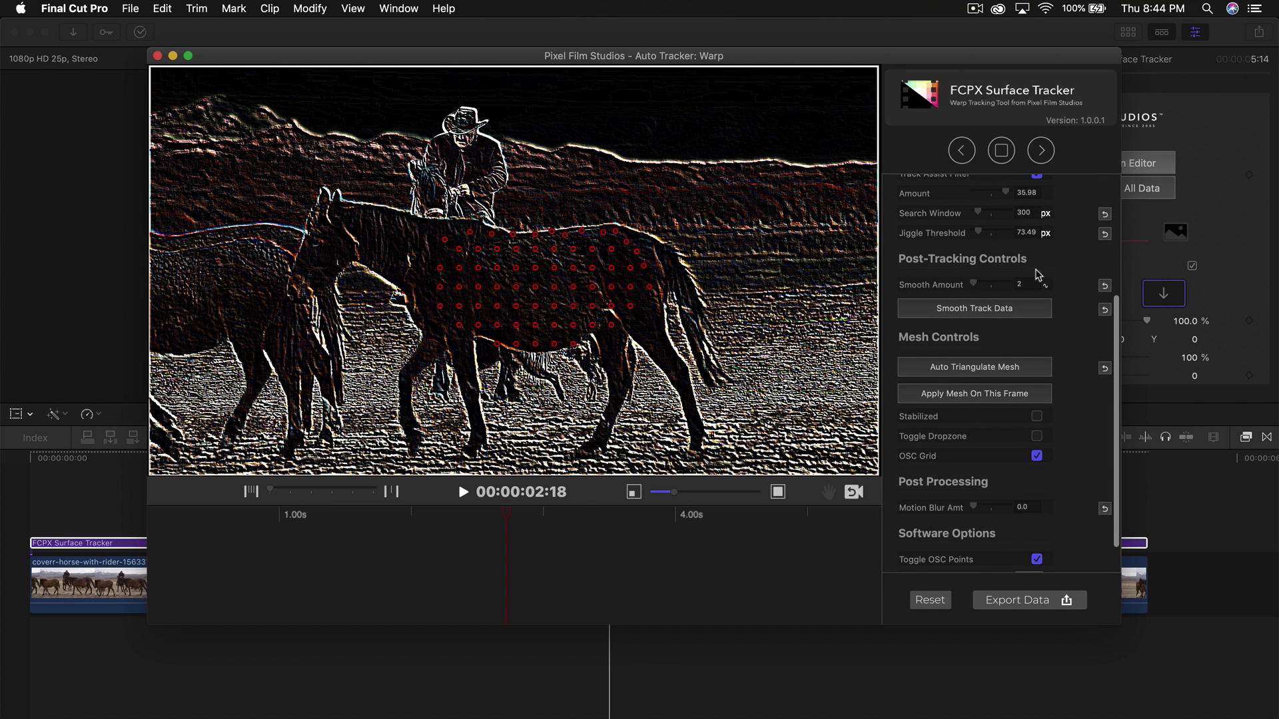
pyautogui.scroll(8, 1064, 286)
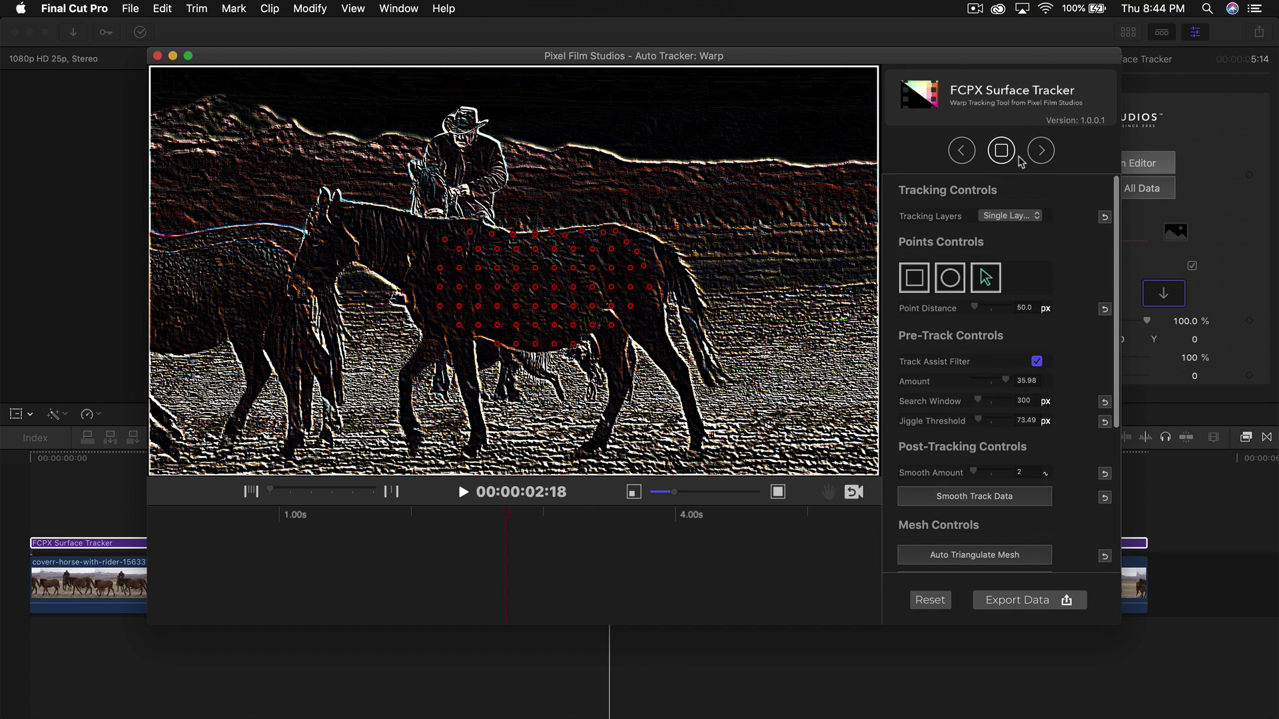
# Step: Track the horse's points forward, then rewind and track them backward to frame 0
pyautogui.click(1041, 152)
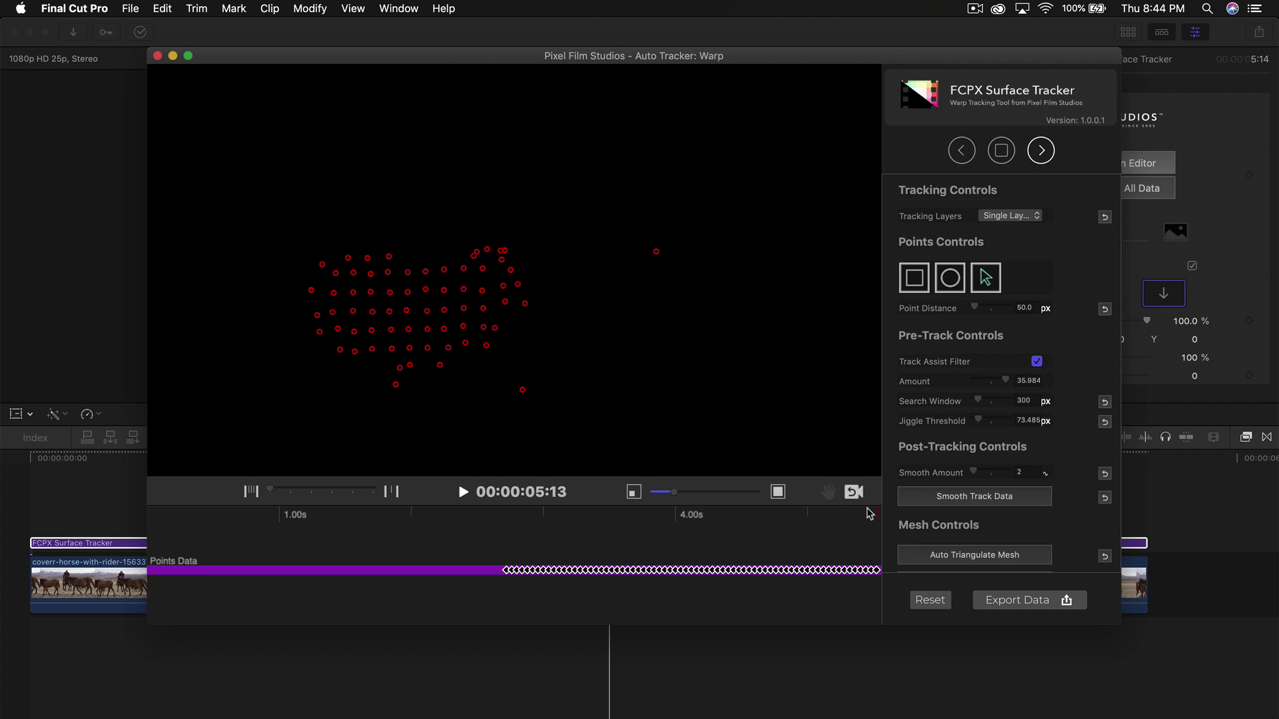
pyautogui.moveTo(842, 514); pyautogui.dragTo(828, 514)
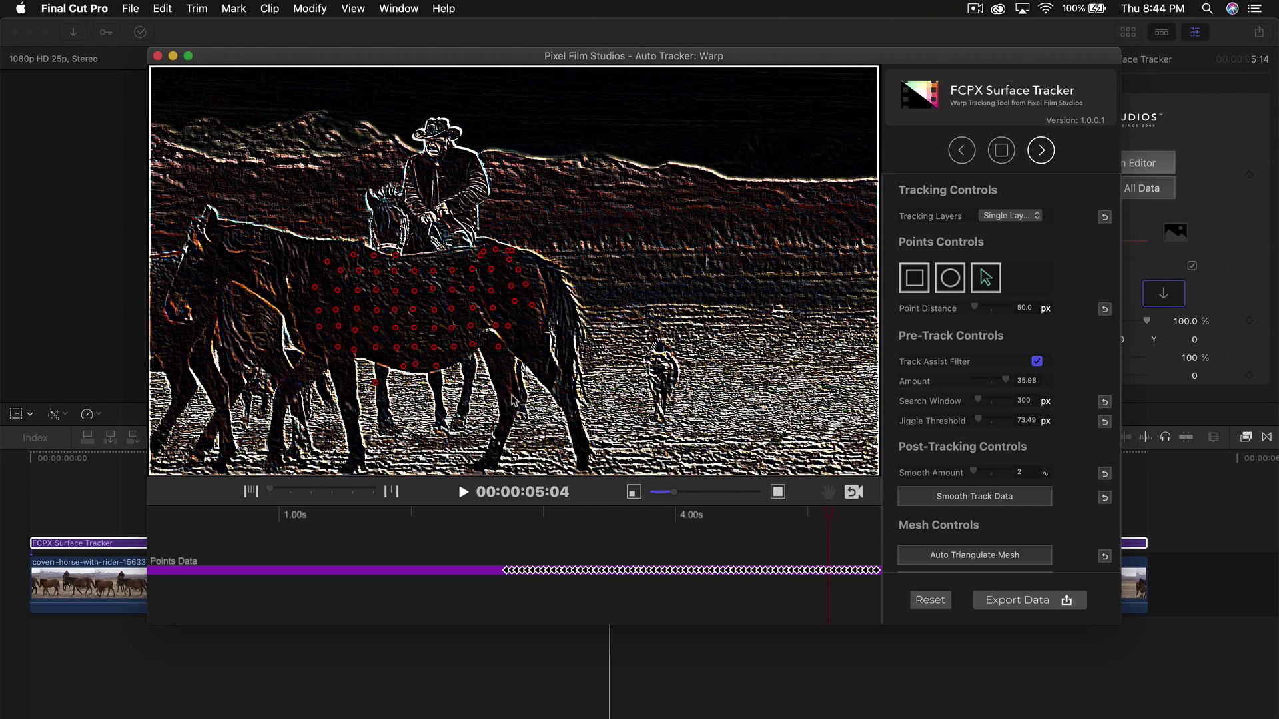
pyautogui.moveTo(673, 518); pyautogui.dragTo(501, 518)
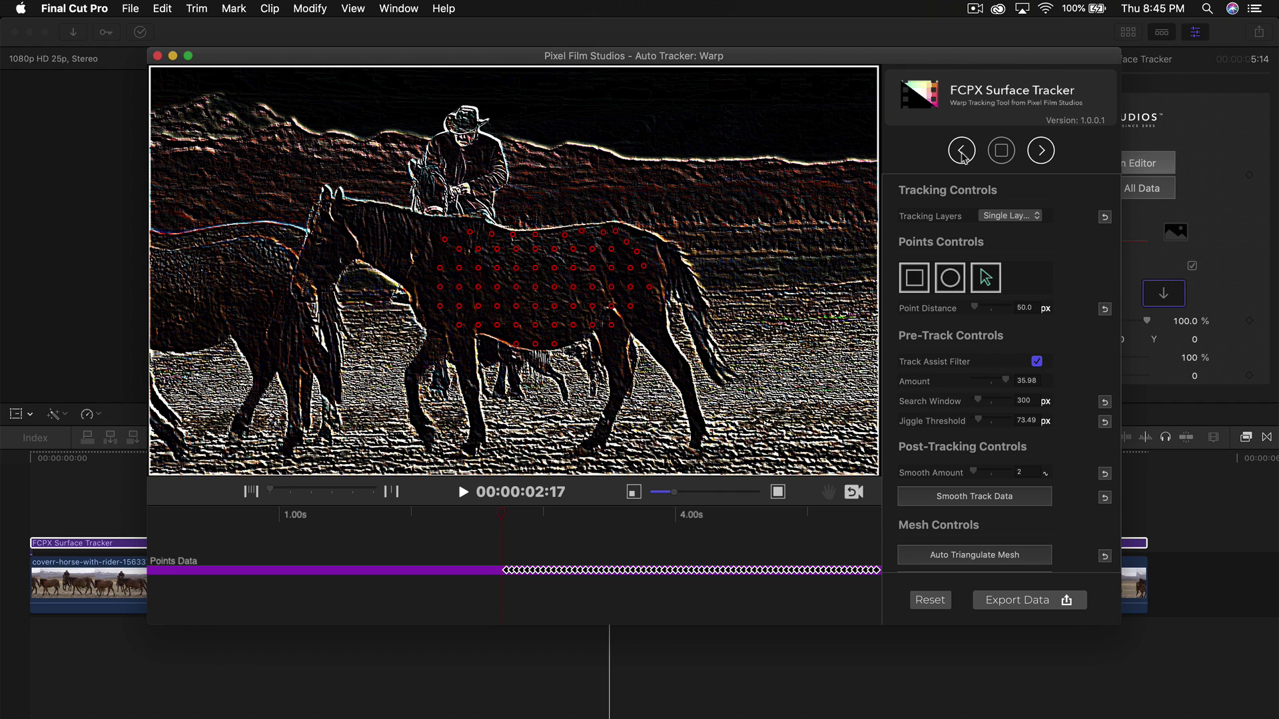
pyautogui.click(961, 152)
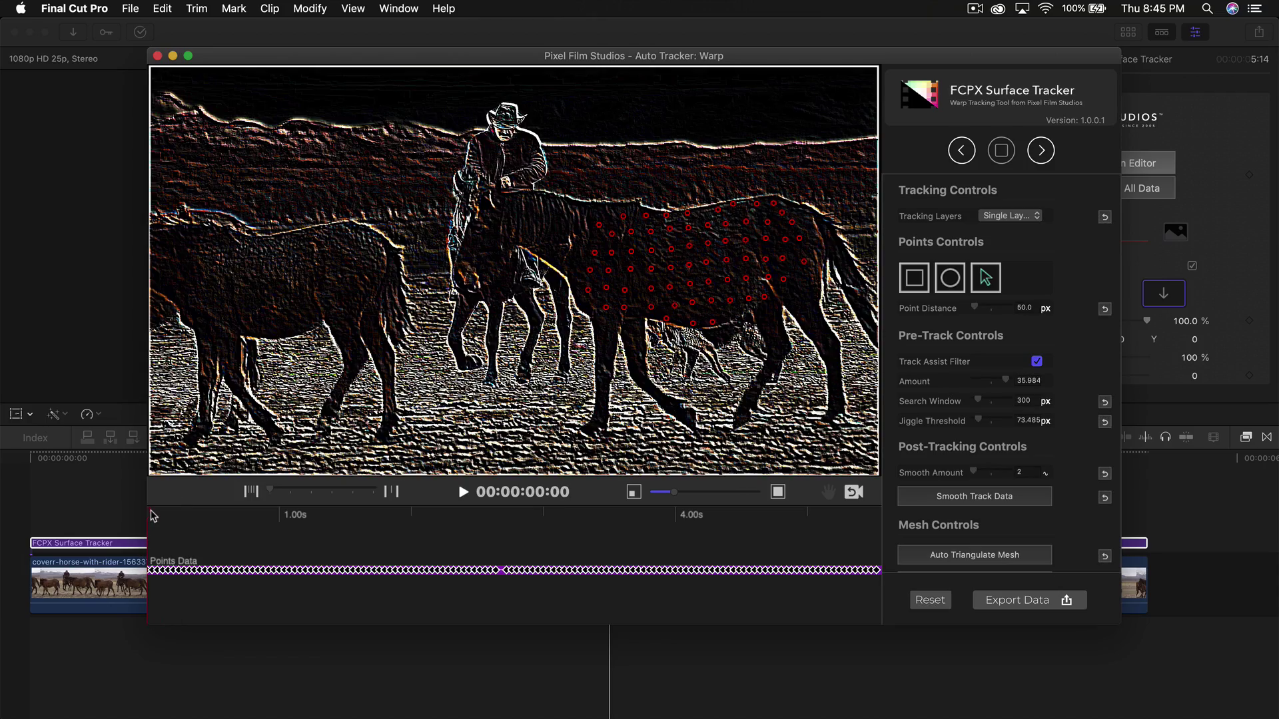
# Step: Set Smooth Amount to 2, run Smooth Track Data, and scrub to review the track
pyautogui.moveTo(153, 516); pyautogui.dragTo(476, 530)
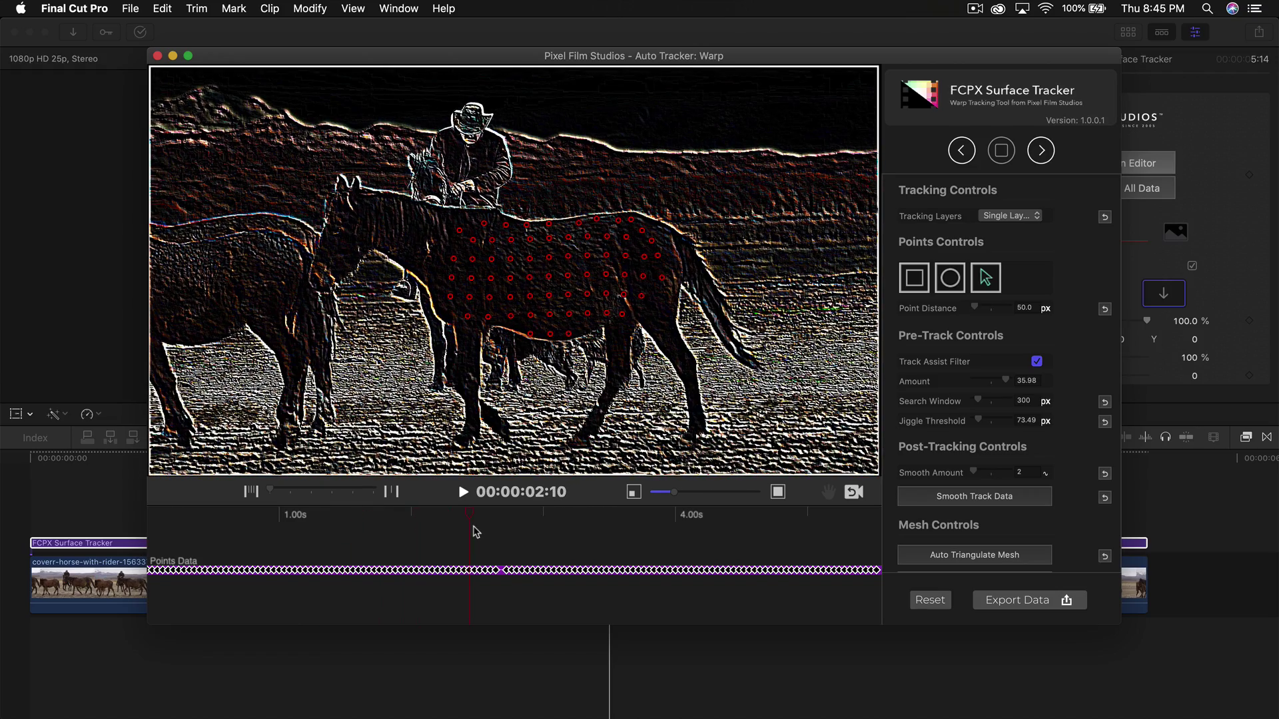
pyautogui.scroll(-5, 1022, 373)
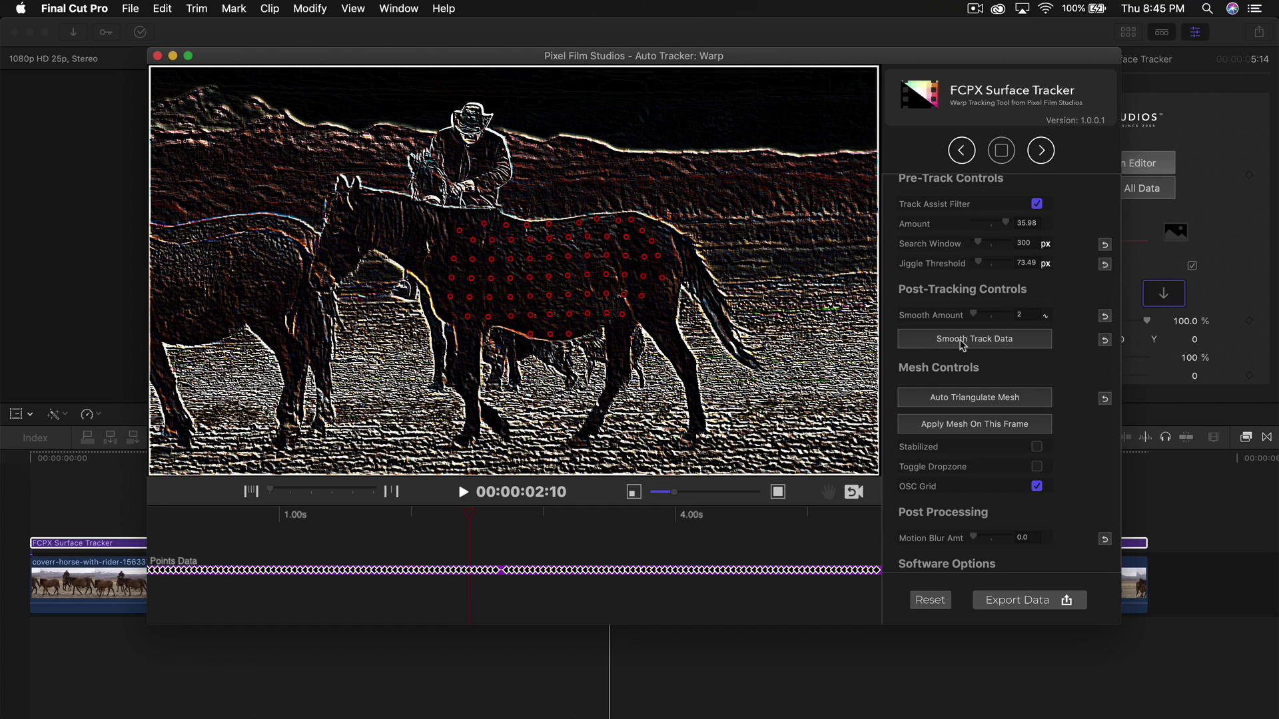
pyautogui.moveTo(976, 316); pyautogui.dragTo(993, 315)
pyautogui.click(1031, 312)
pyautogui.press('Return')
pyautogui.click(974, 340)
pyautogui.moveTo(470, 512); pyautogui.dragTo(446, 499)
# Step: Auto-triangulate the tracked points into a mesh and apply it on the current frame
pyautogui.scroll(-3, 970, 384)
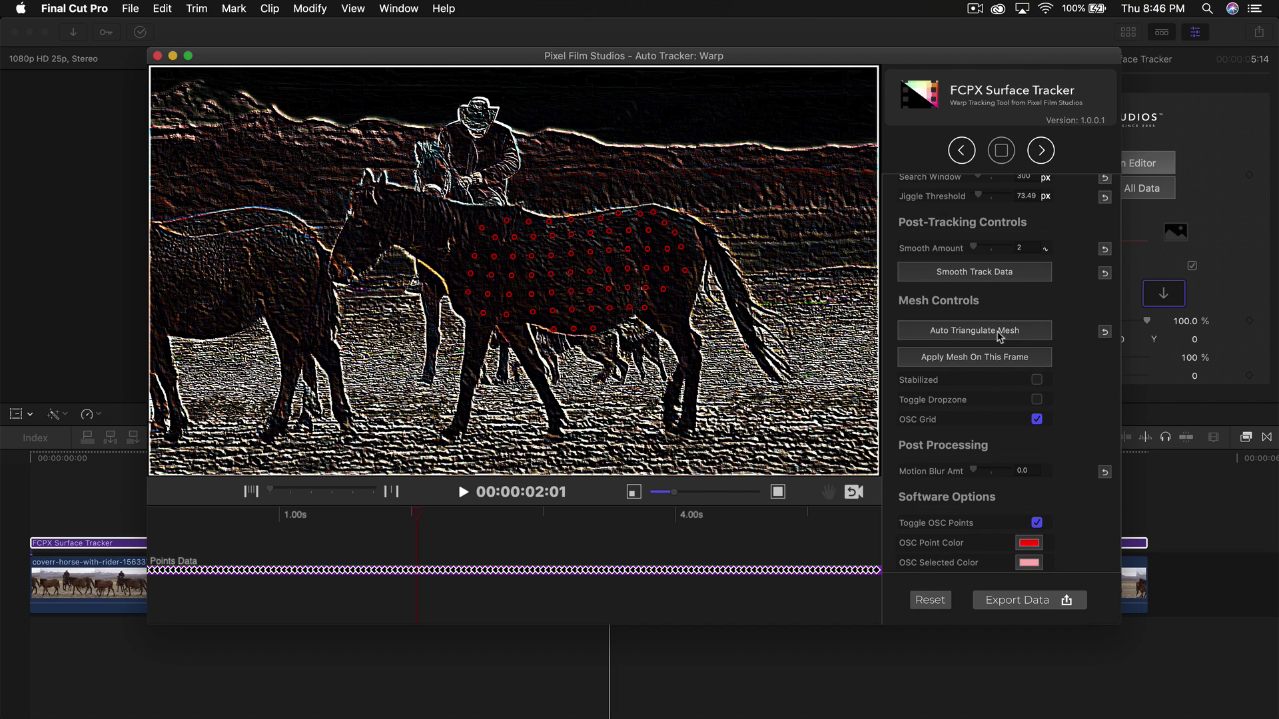
pyautogui.click(999, 333)
pyautogui.moveTo(414, 518); pyautogui.dragTo(444, 526)
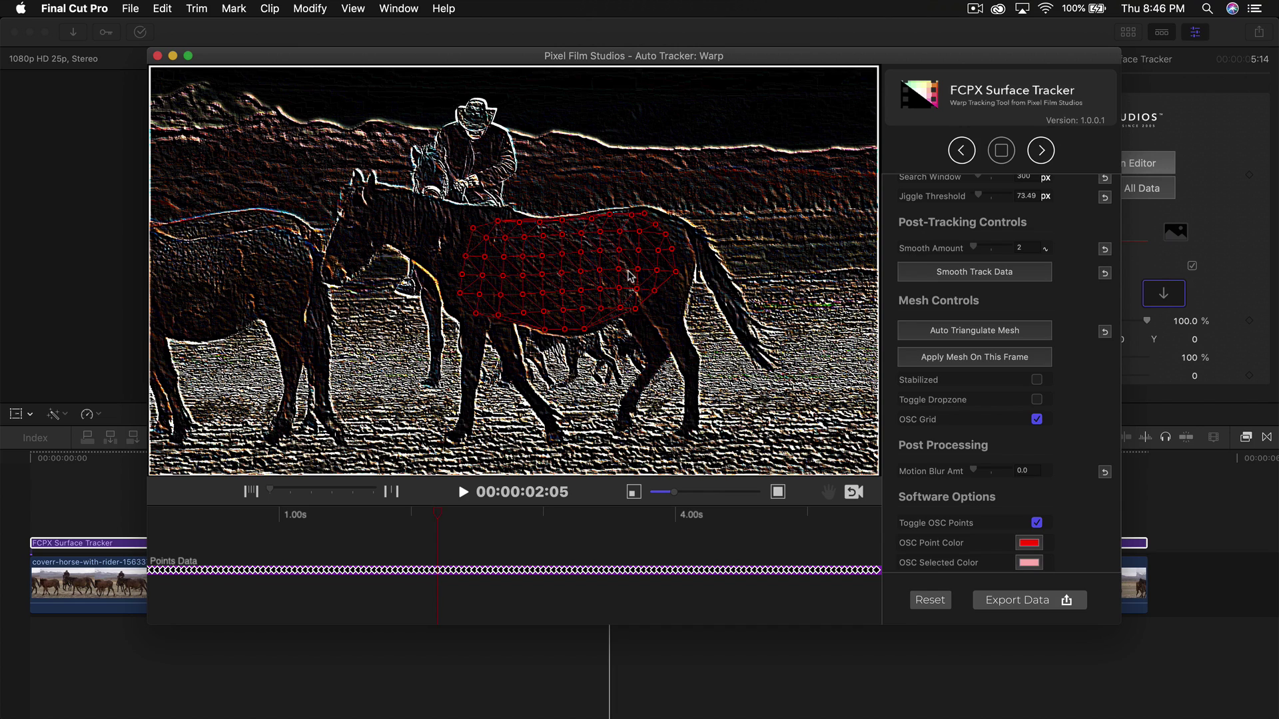
pyautogui.click(942, 361)
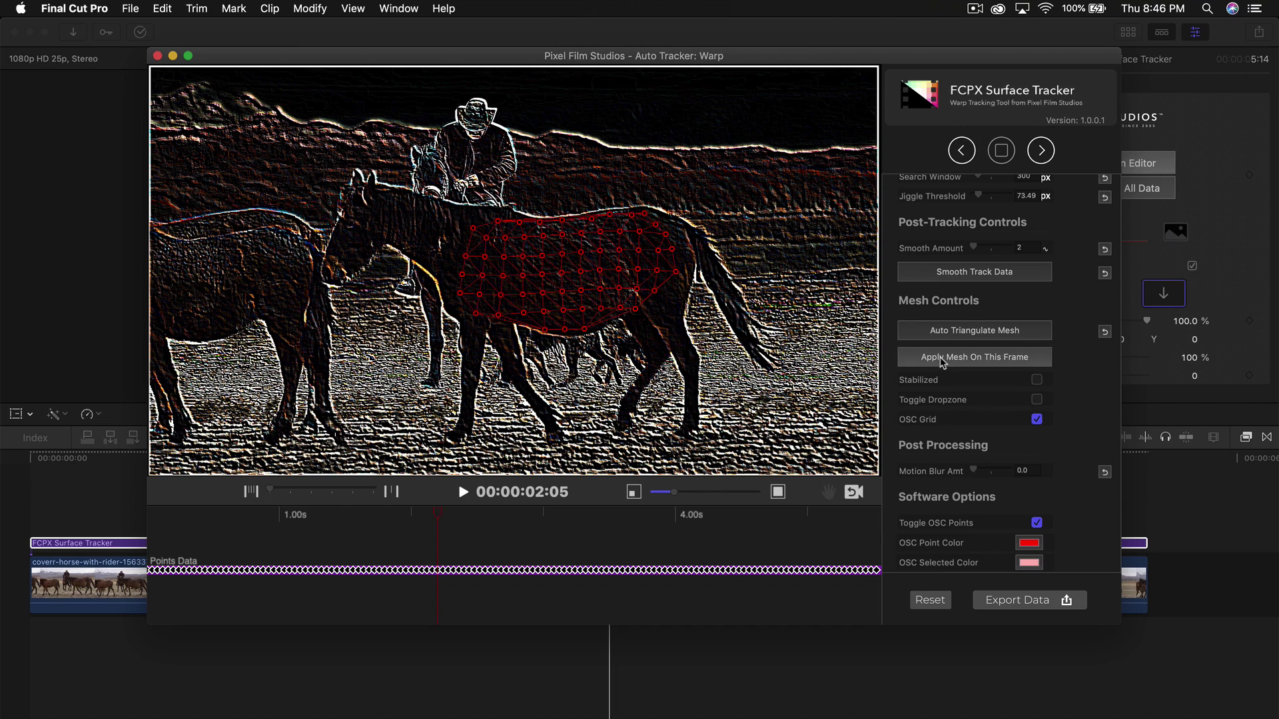
# Step: Preview the mesh stabilized and with the drop zone fill at frame 3:01, then restore the normal view
pyautogui.click(1036, 380)
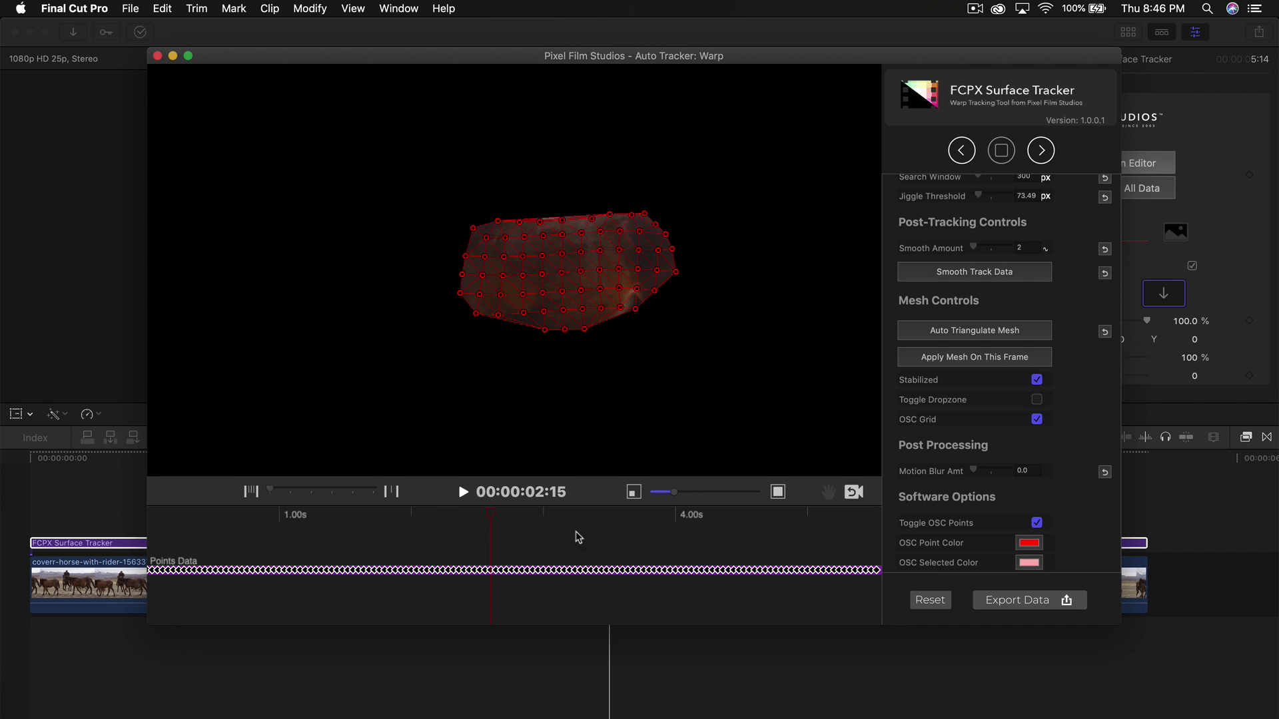
pyautogui.click(549, 536)
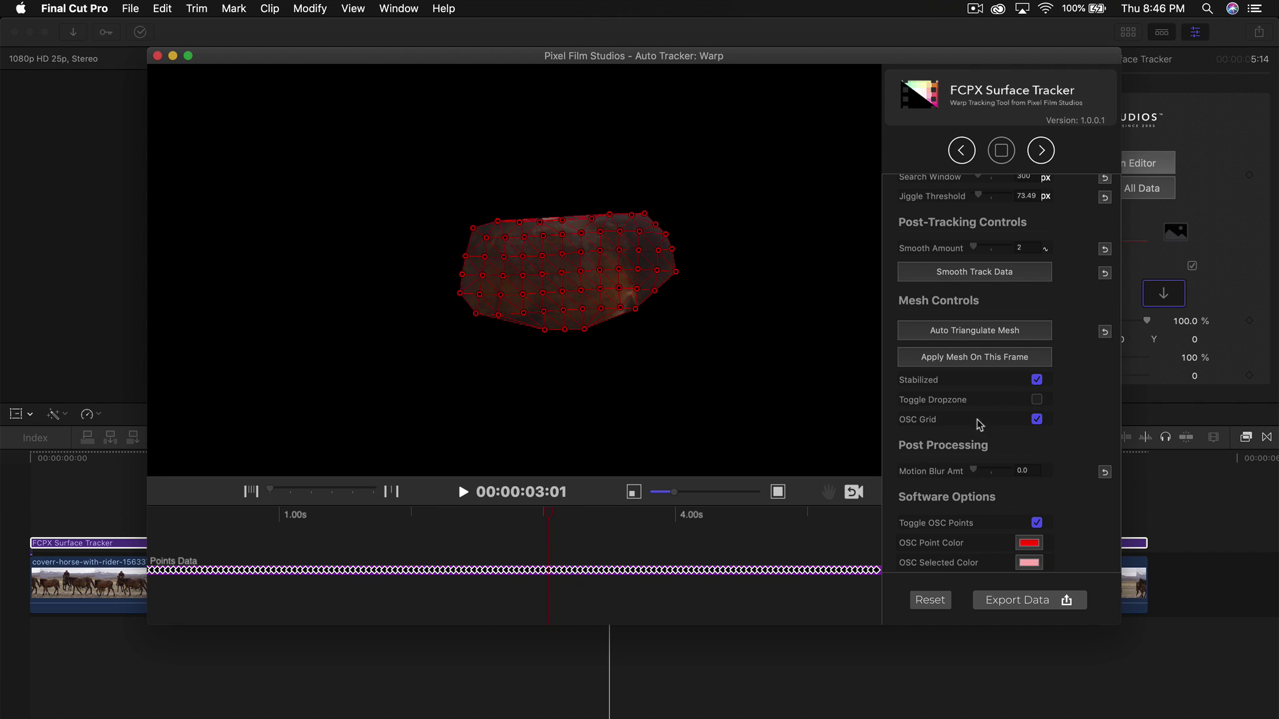
pyautogui.click(1036, 380)
pyautogui.click(1040, 405)
pyautogui.click(1041, 404)
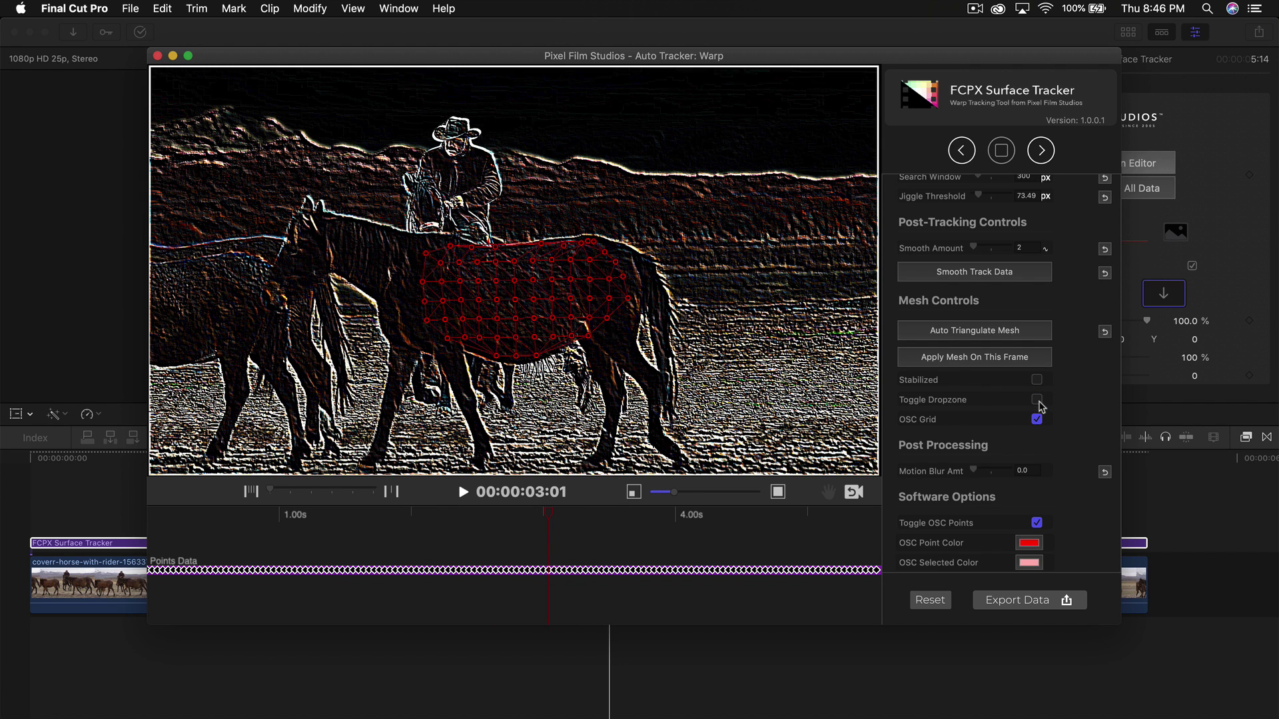
# Step: Turn off the Track Assist Filter and set Motion Blur Amount to 0.35
pyautogui.scroll(5, 1066, 300)
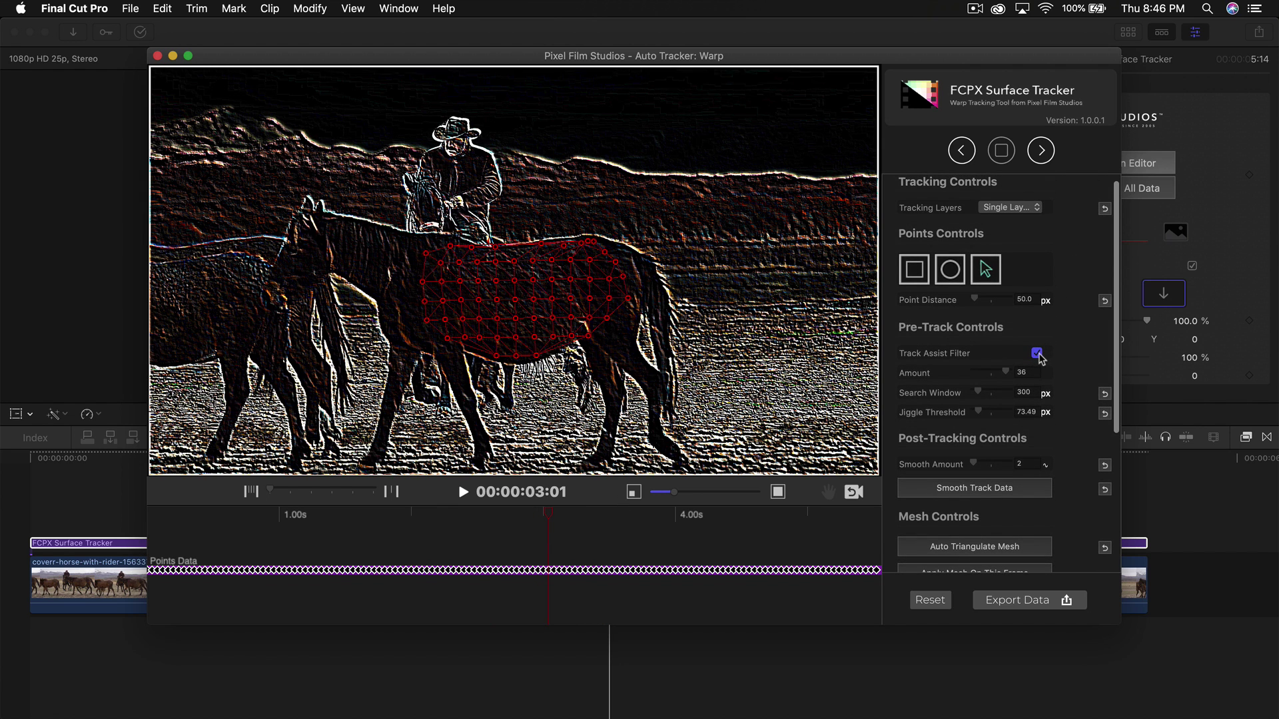
pyautogui.click(1036, 353)
pyautogui.scroll(-5, 1084, 440)
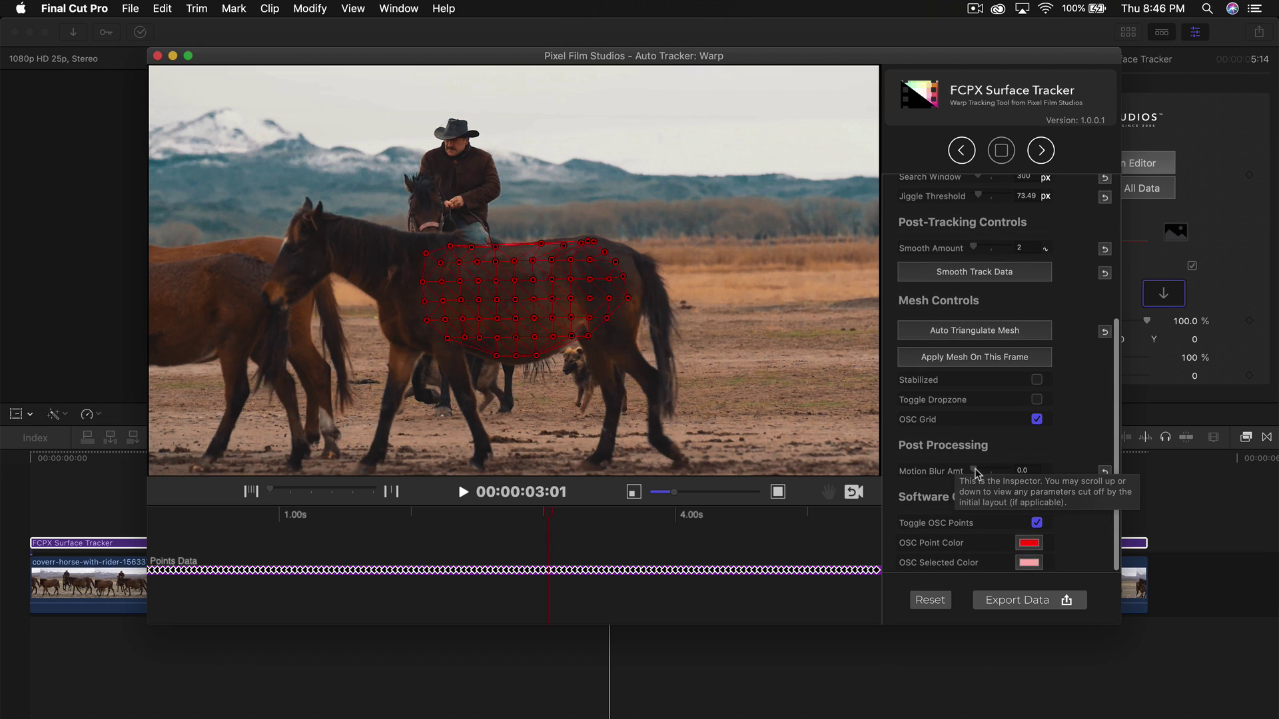
pyautogui.moveTo(974, 471); pyautogui.dragTo(977, 473)
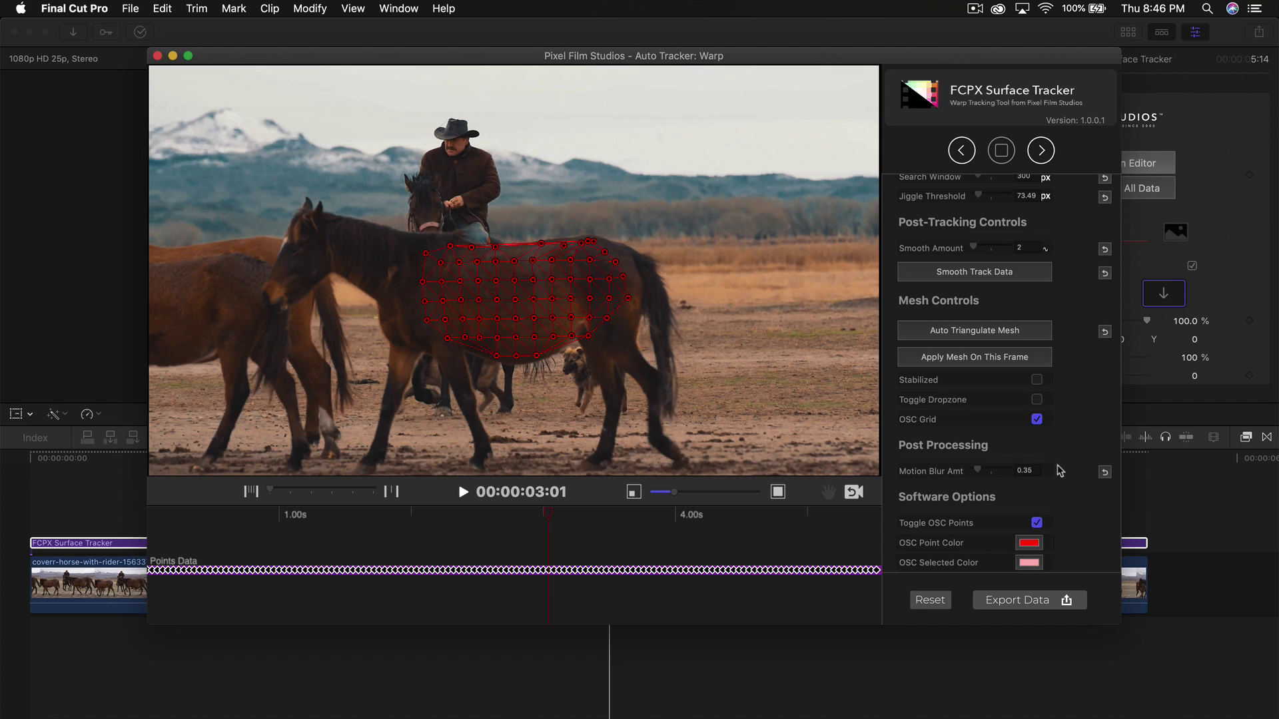
pyautogui.scroll(-2, 1058, 468)
# Step: Toggle the mesh point markers and set the OSC Point Color to orange
pyautogui.click(1037, 524)
pyautogui.click(1036, 524)
pyautogui.click(1036, 524)
pyautogui.click(1037, 524)
pyautogui.click(1029, 544)
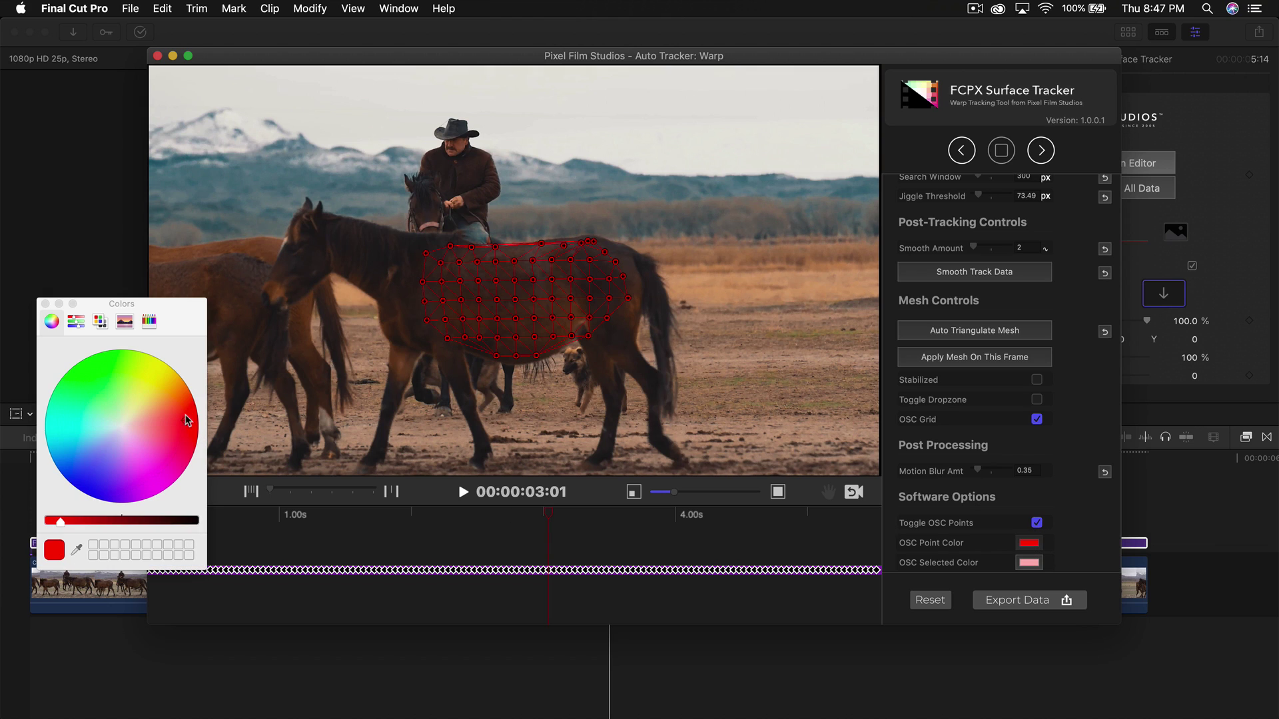
pyautogui.moveTo(168, 322); pyautogui.dragTo(168, 290)
pyautogui.moveTo(168, 406); pyautogui.dragTo(47, 473)
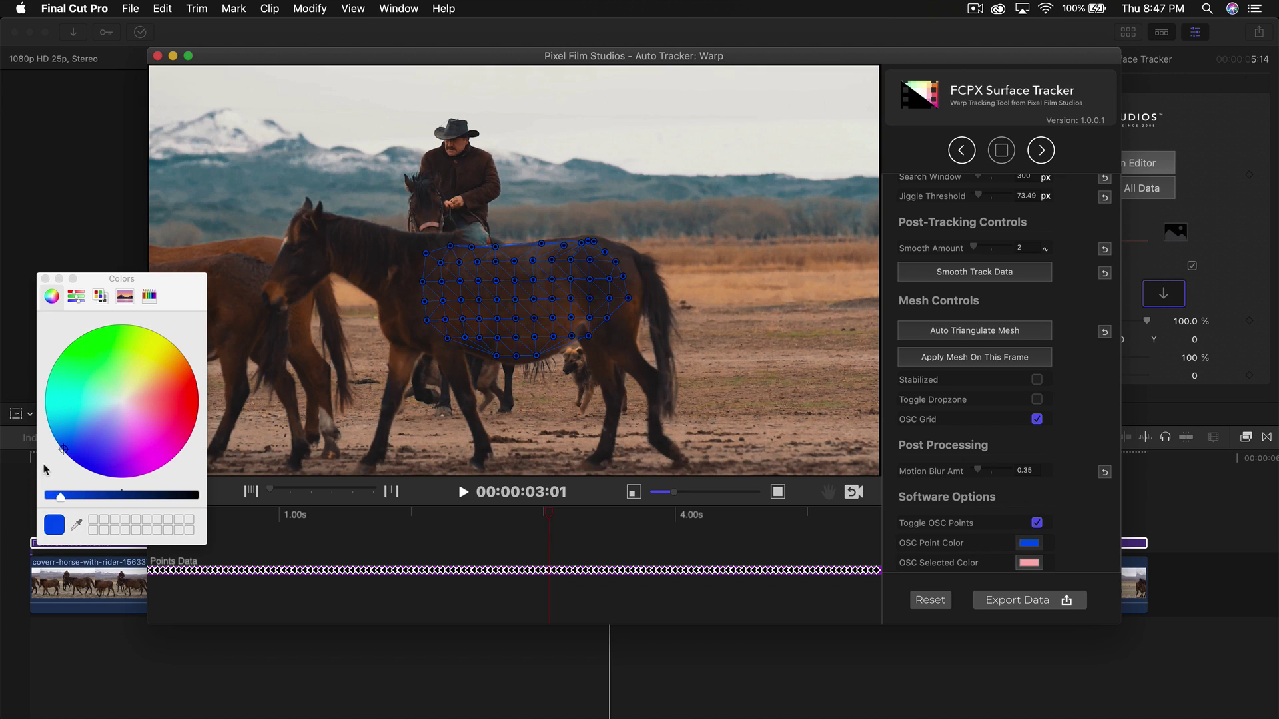
pyautogui.click(179, 350)
pyautogui.click(45, 279)
# Step: Set the OSC Selected Color to red
pyautogui.click(1029, 563)
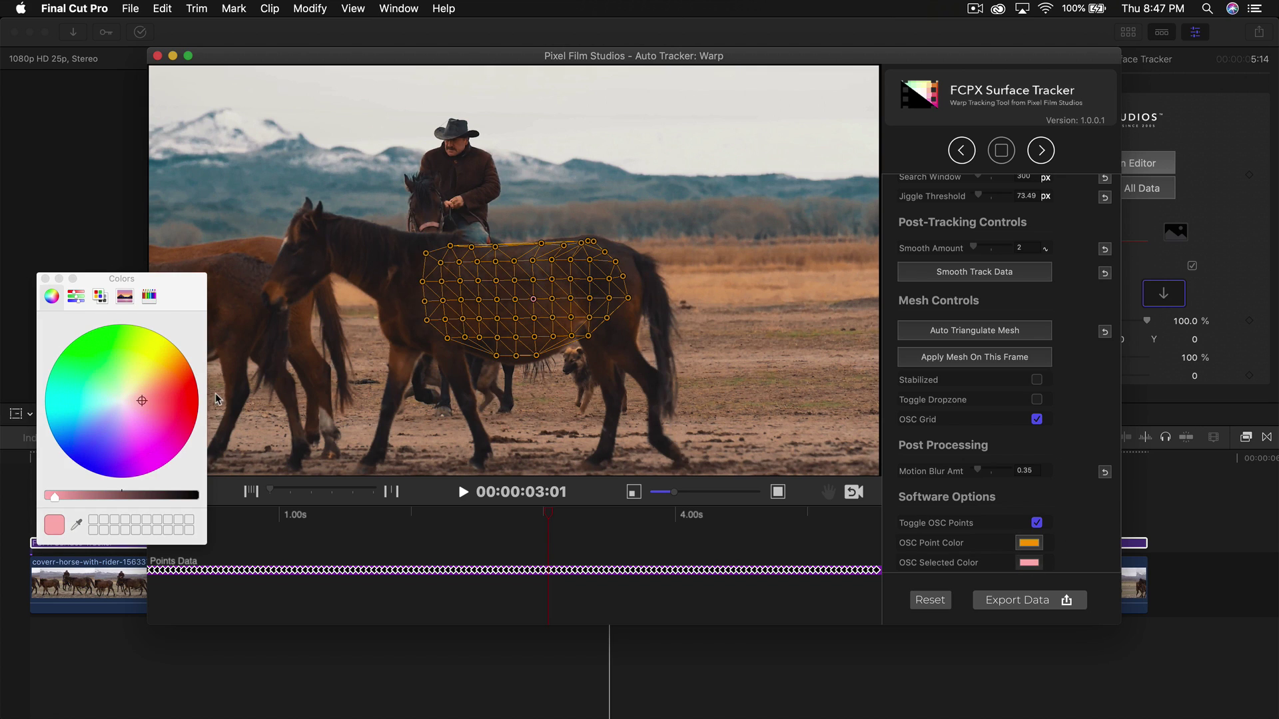
pyautogui.moveTo(151, 410); pyautogui.dragTo(208, 408)
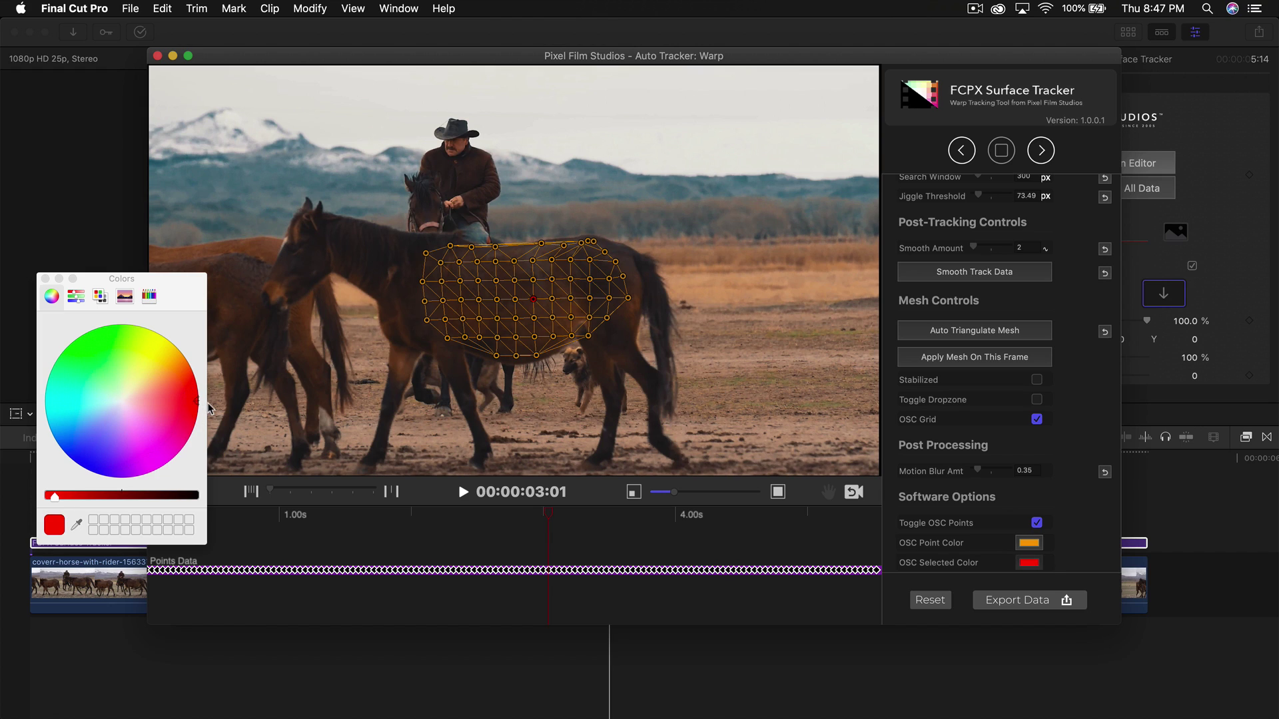
pyautogui.click(46, 279)
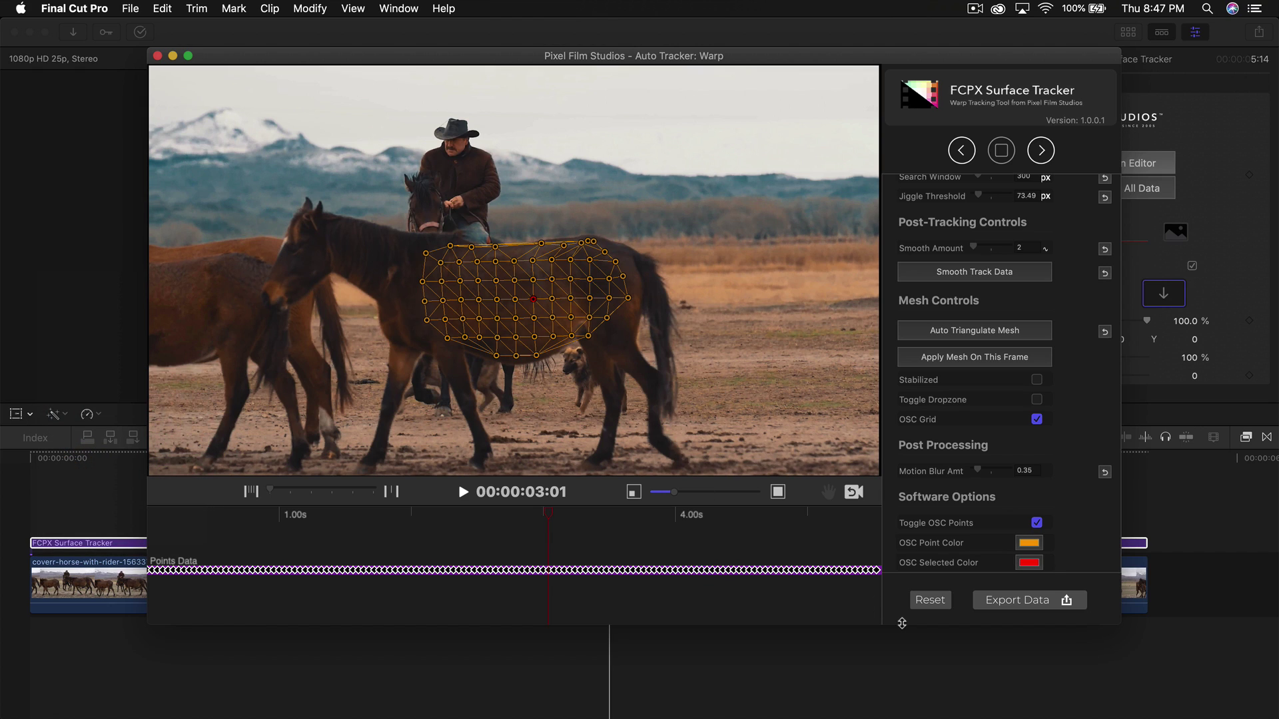
# Step: Export the tracking data to the clip and move to frame 2:07
pyautogui.click(1019, 600)
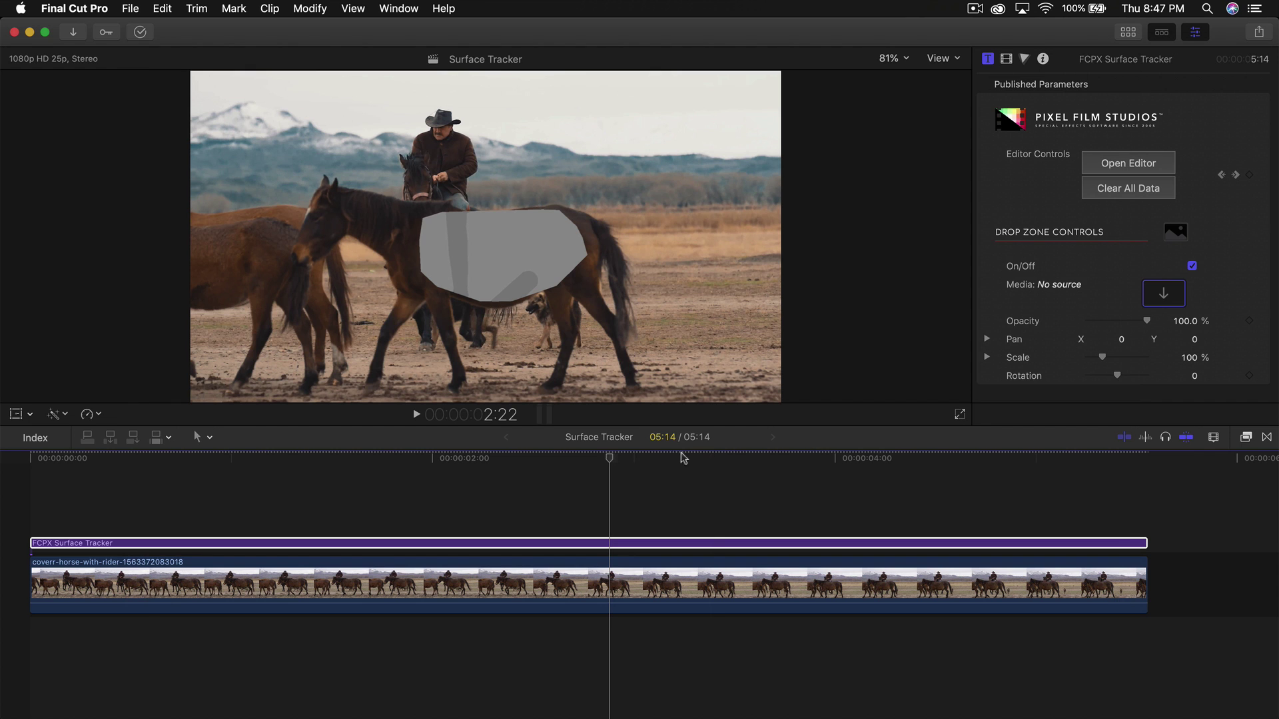
pyautogui.moveTo(637, 458); pyautogui.dragTo(347, 459)
pyautogui.click(491, 478)
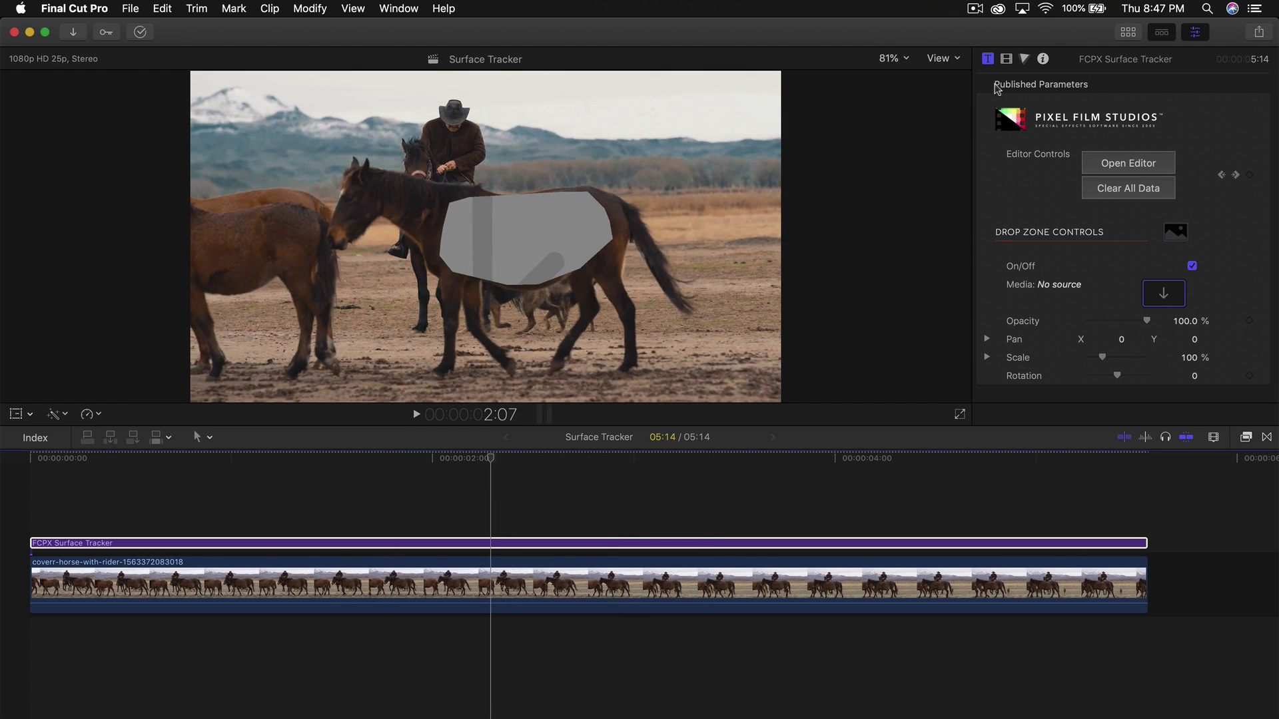
# Step: Pick the Discovery Channel clip, Surface Tracker Clip 1, as drop zone source and return to frame 2:11
pyautogui.click(1128, 32)
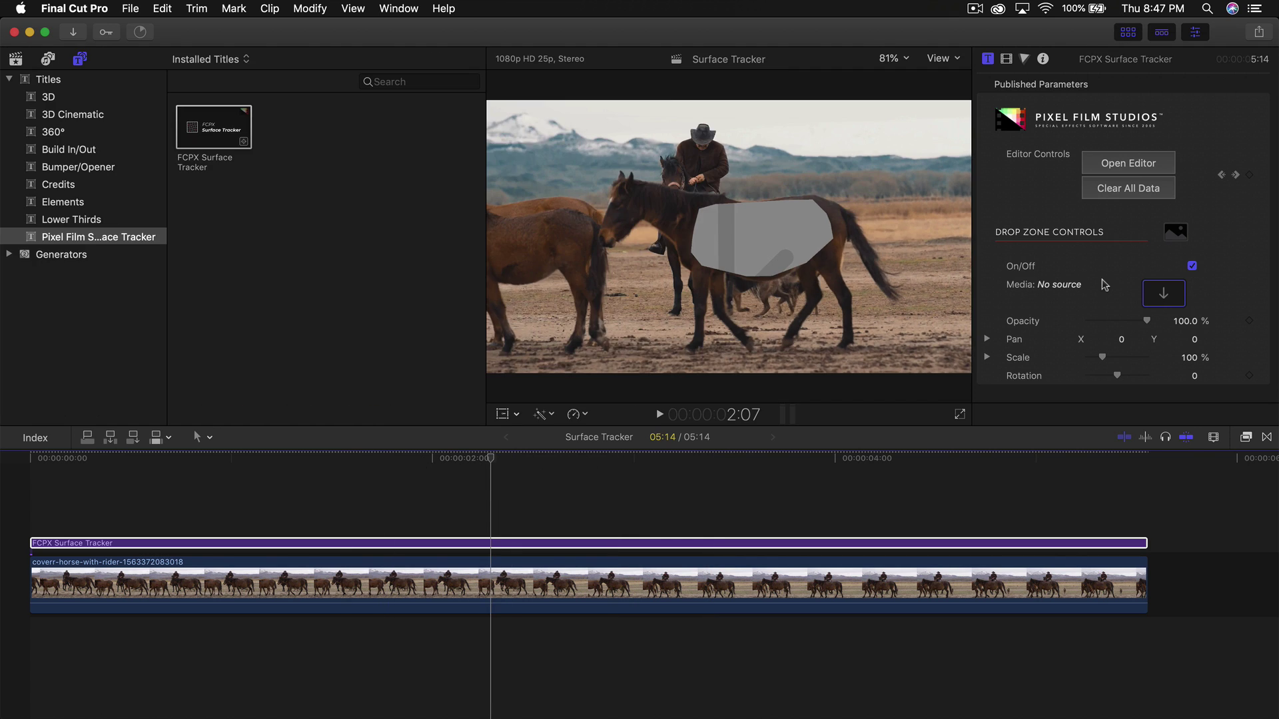
pyautogui.click(1164, 295)
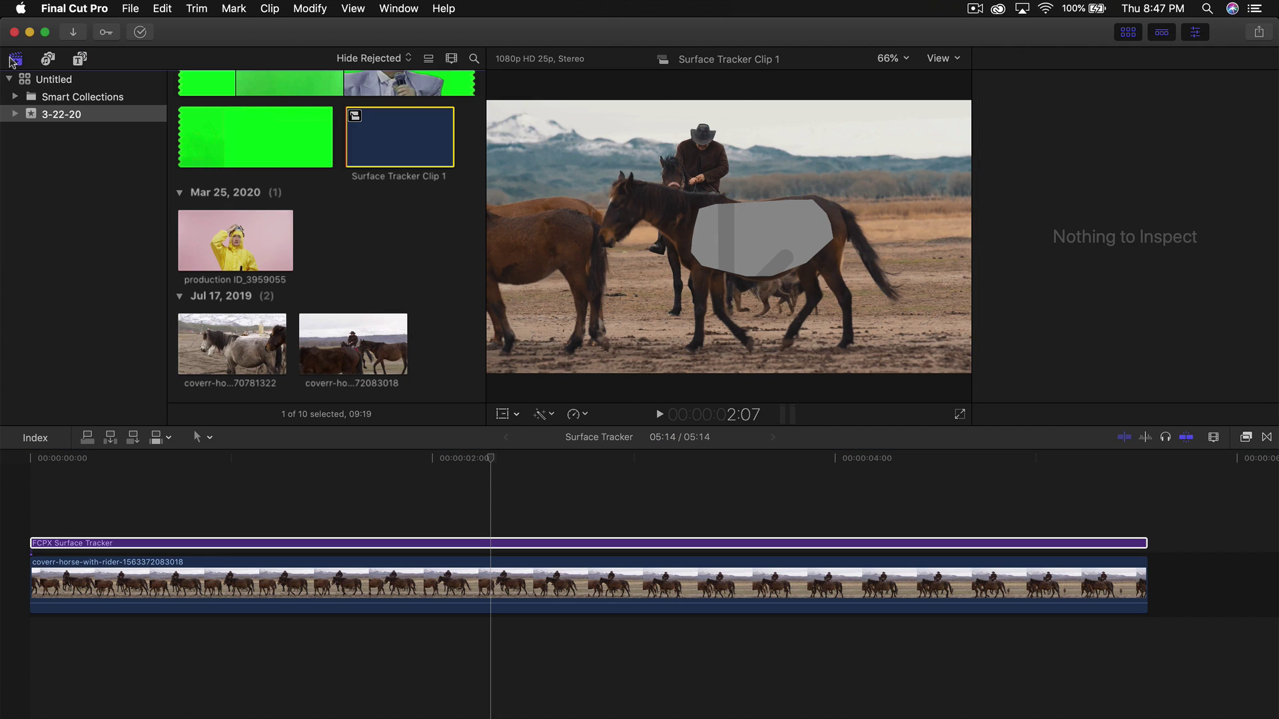
pyautogui.click(377, 154)
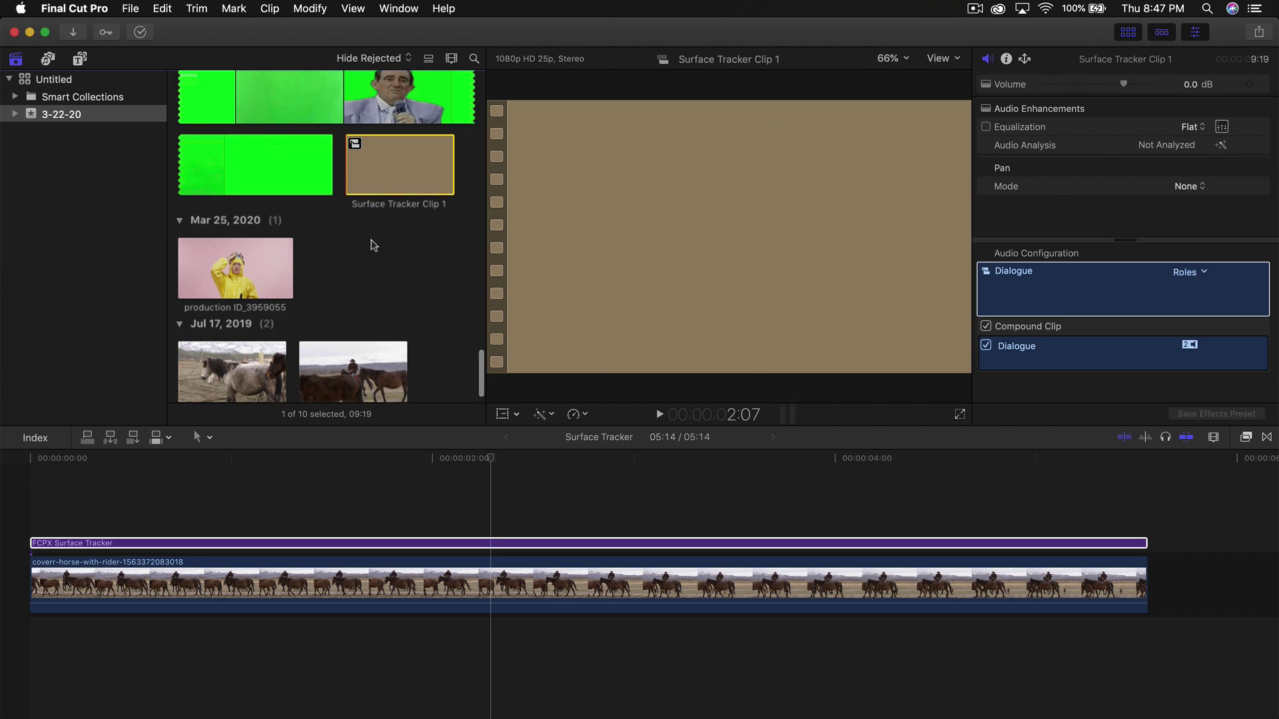
pyautogui.scroll(-1, 371, 238)
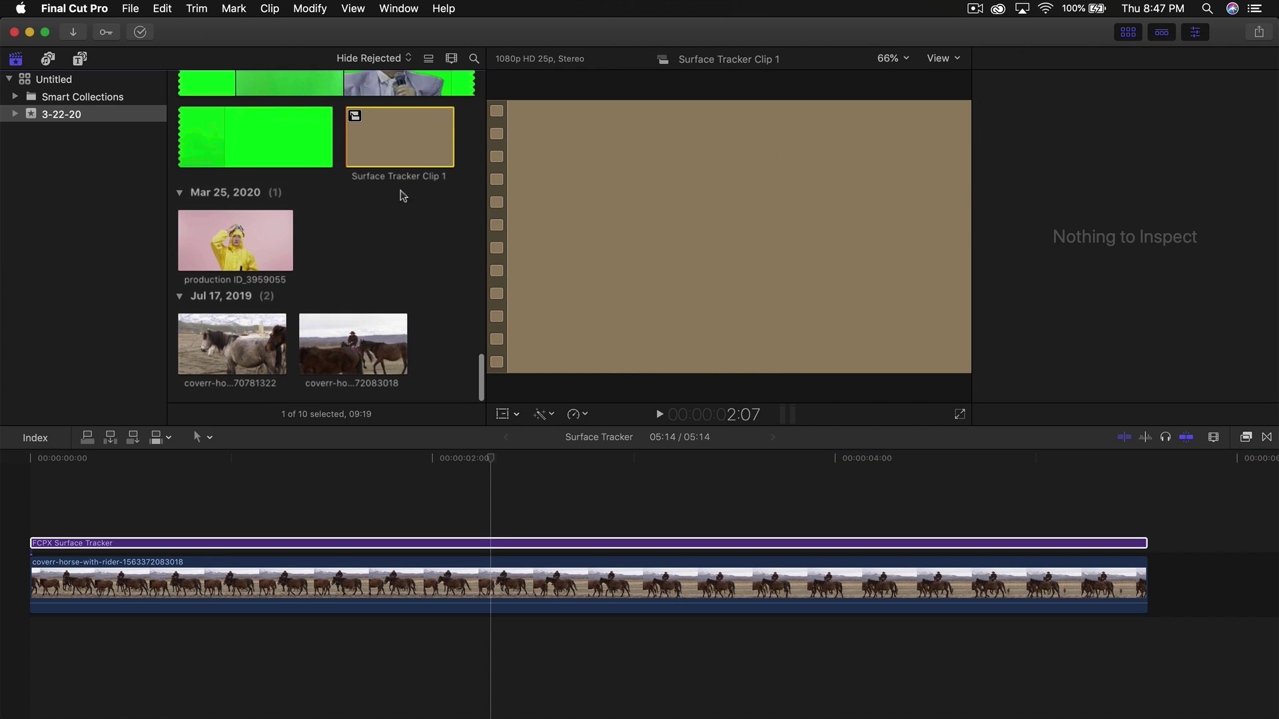
pyautogui.click(360, 140)
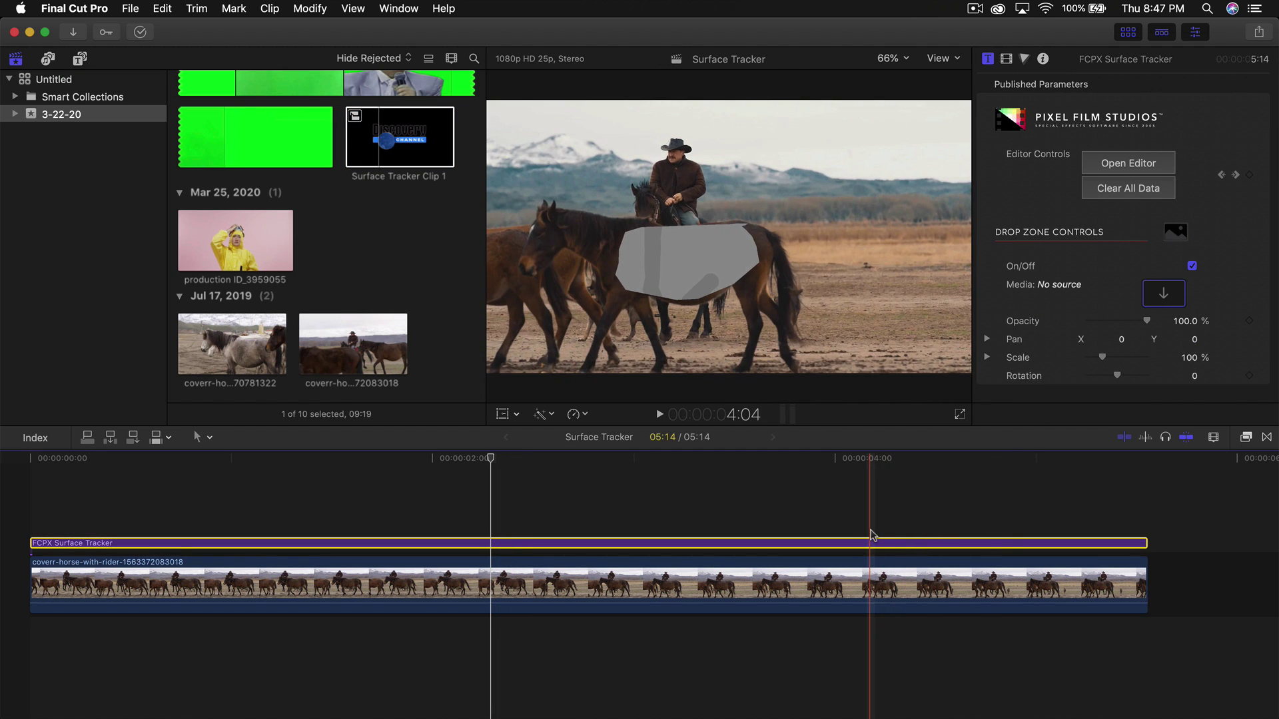
pyautogui.click(857, 544)
pyautogui.click(522, 459)
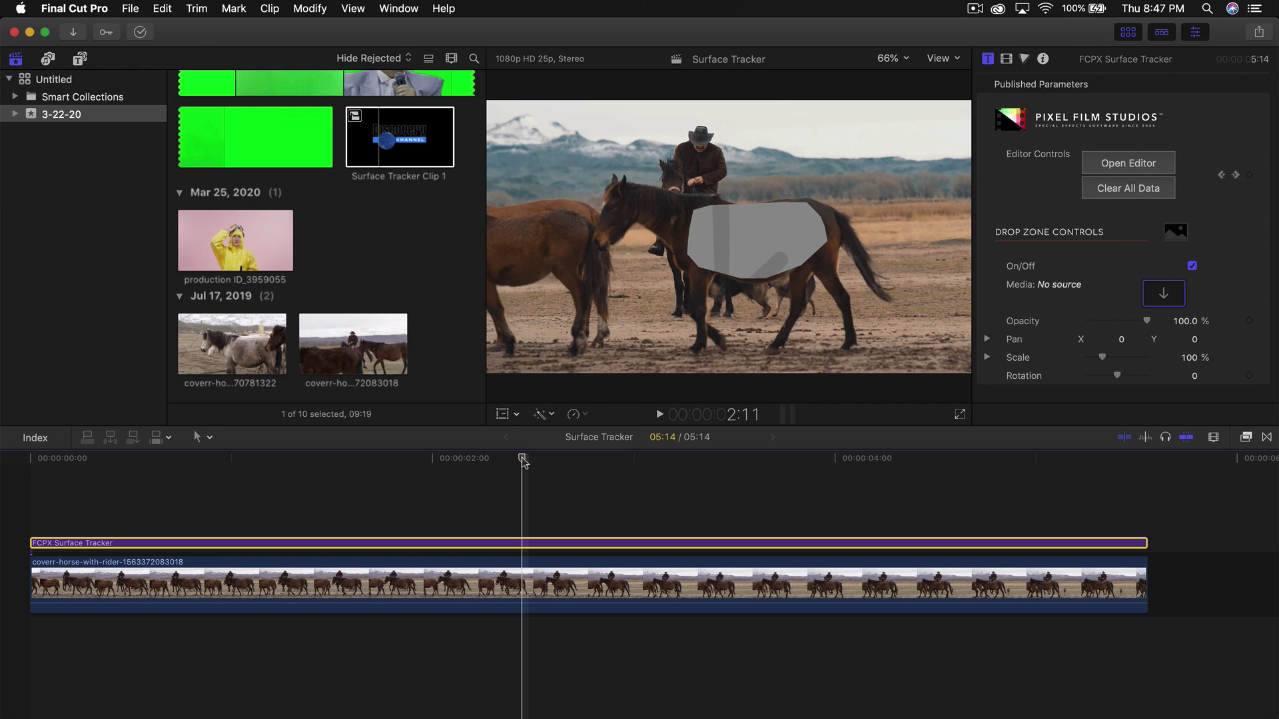
# Step: Append the green-screen dancer clip after the horse clip in the timeline
pyautogui.click(392, 117)
pyautogui.scroll(5, 389, 162)
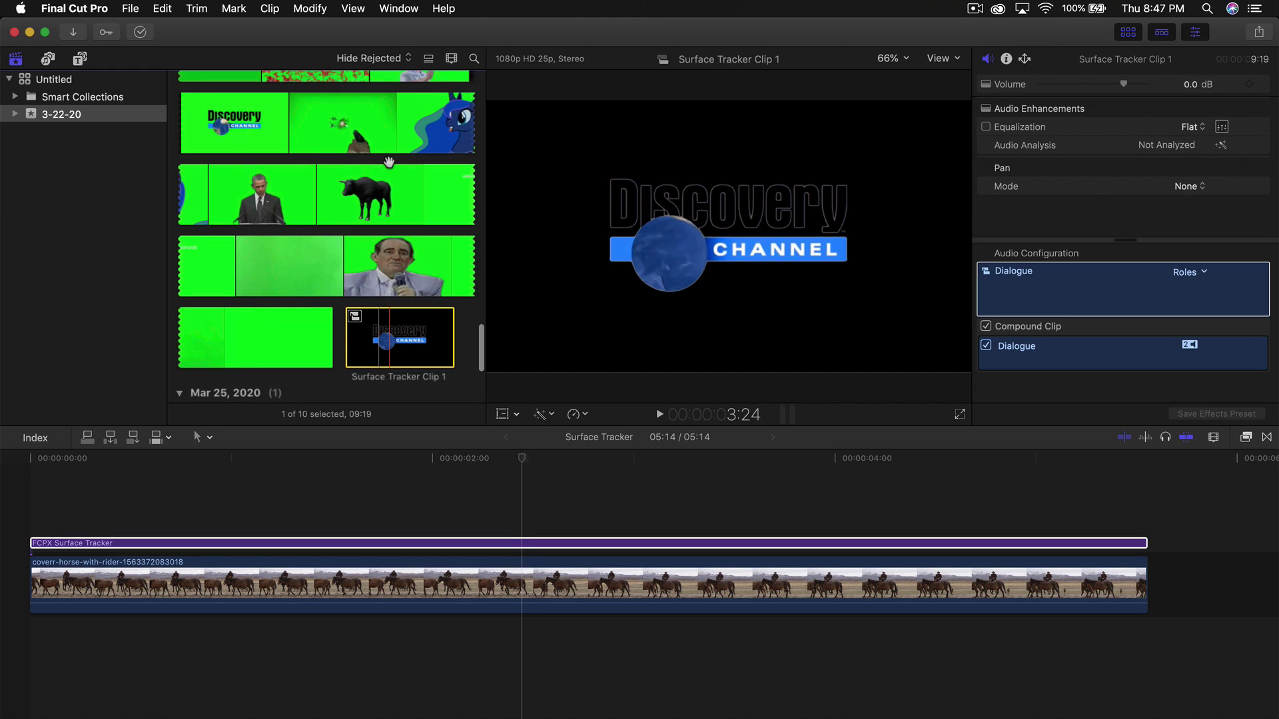
pyautogui.click(326, 201)
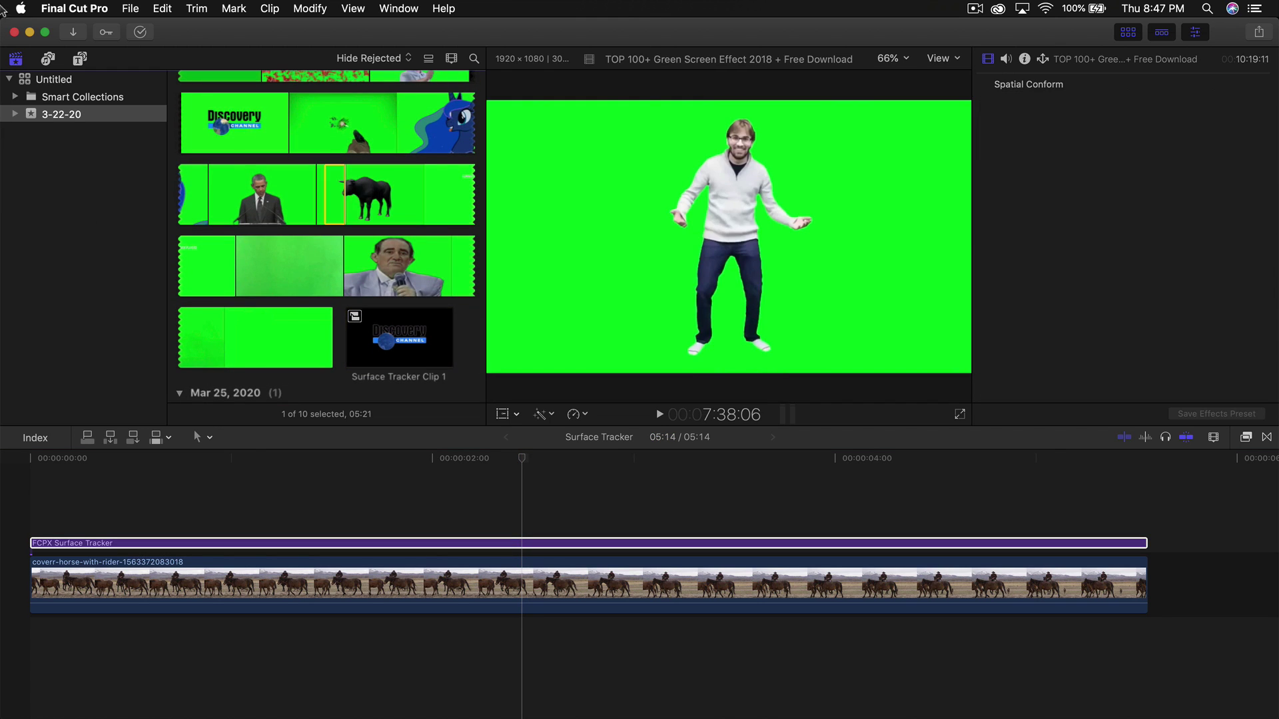
pyautogui.press('e')
pyautogui.click(732, 458)
# Step: Apply the Keyer effect to the green-screen clip
pyautogui.click(1245, 436)
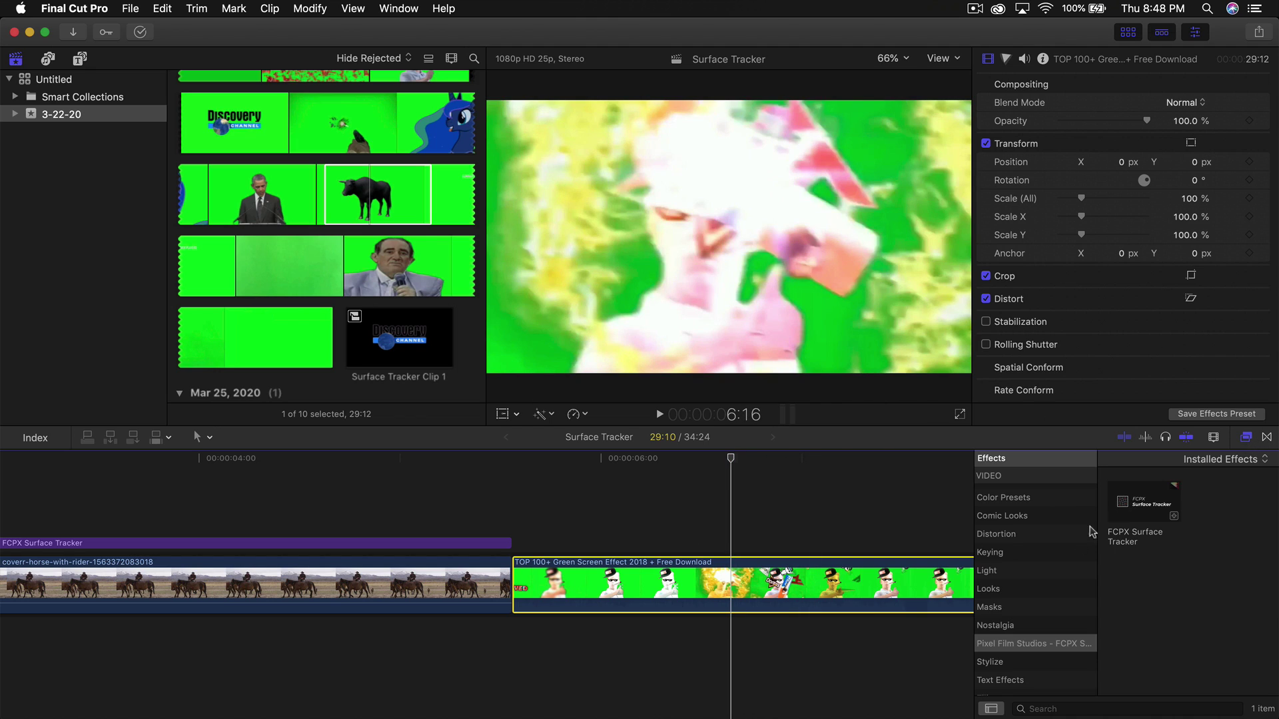
pyautogui.click(1029, 553)
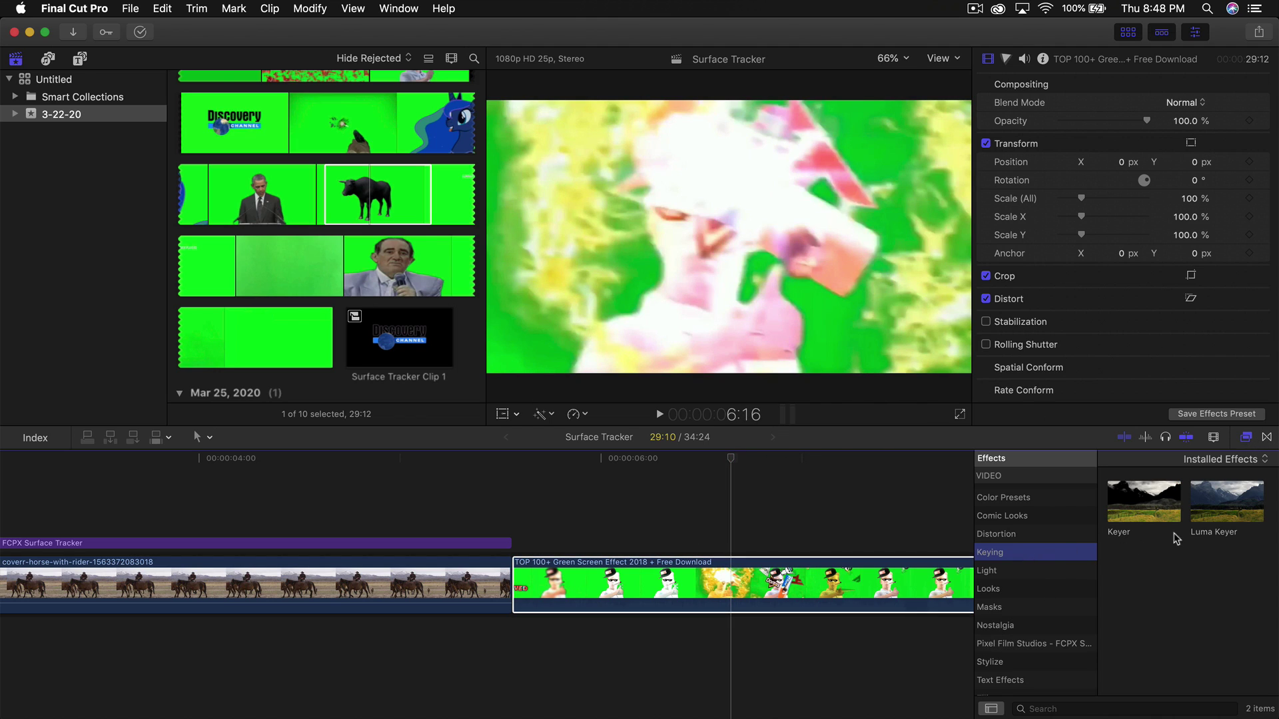
pyautogui.moveTo(1176, 538); pyautogui.dragTo(903, 586)
pyautogui.press('super+5')
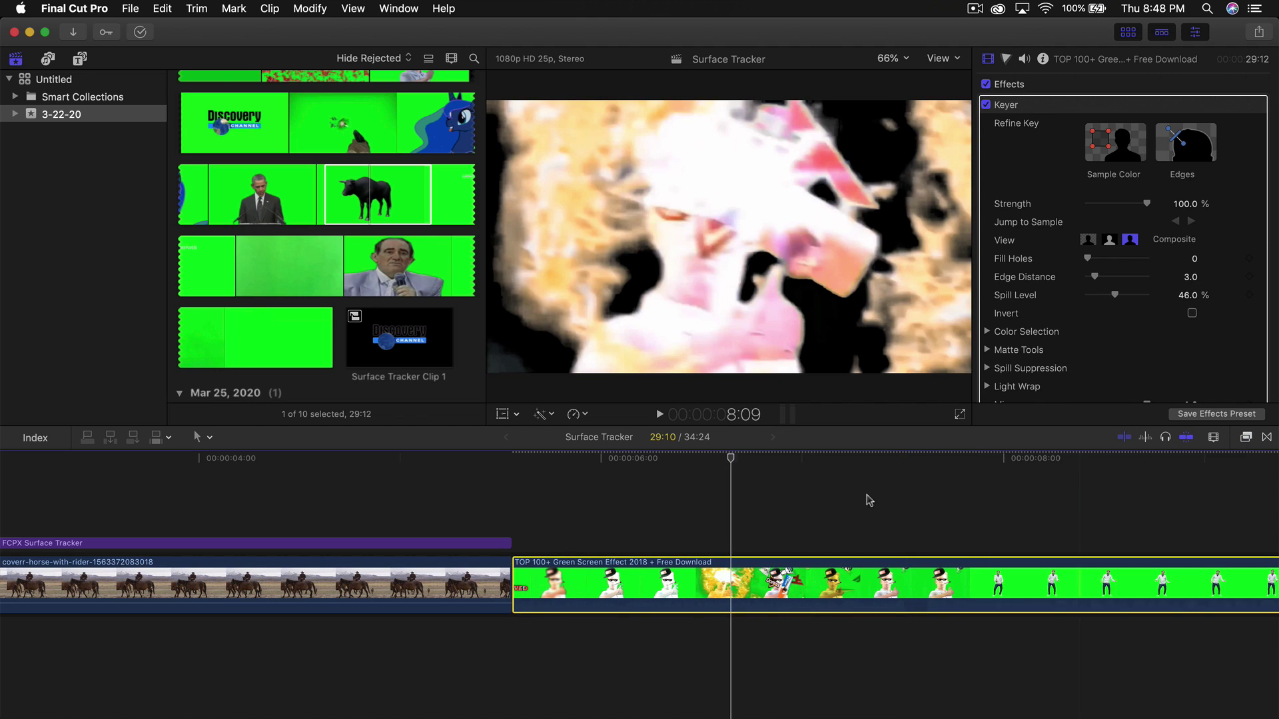
# Step: Make it compound clip 'Surface Tracker Clip 2', delete it from the timeline, and preview it
pyautogui.rightClick(806, 583)
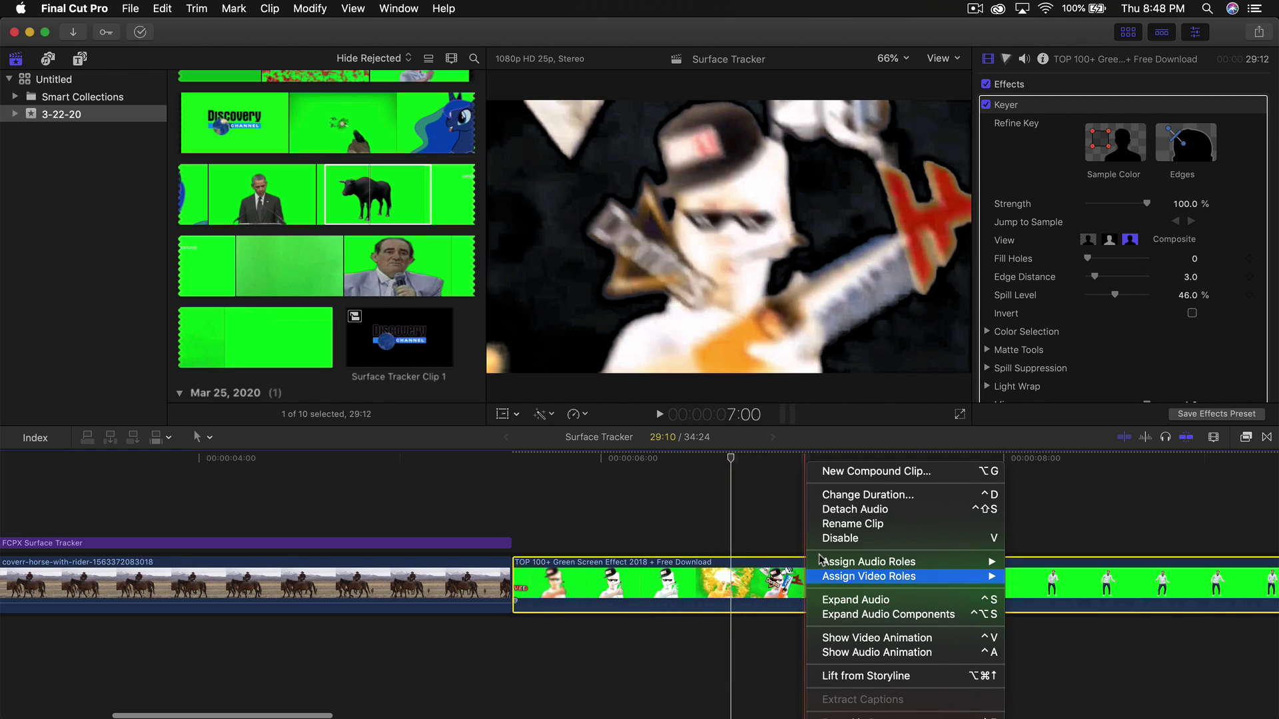
pyautogui.click(853, 472)
pyautogui.press('Return')
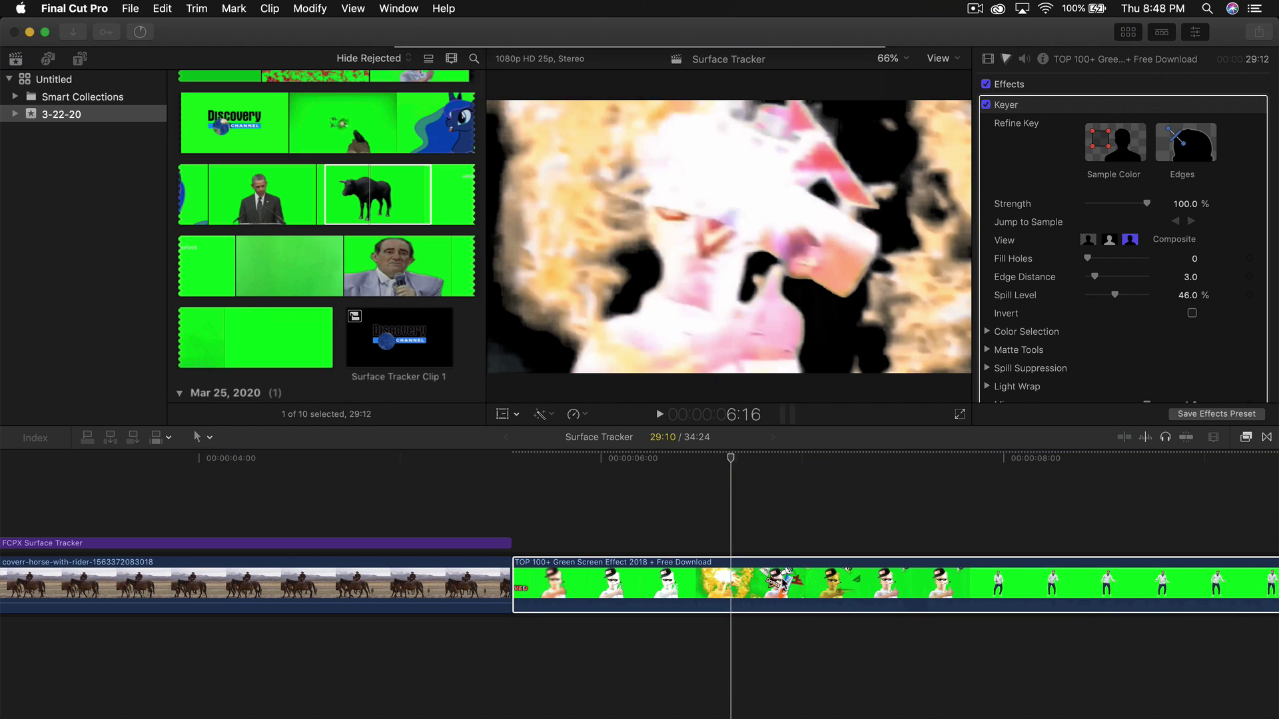
pyautogui.press('Delete')
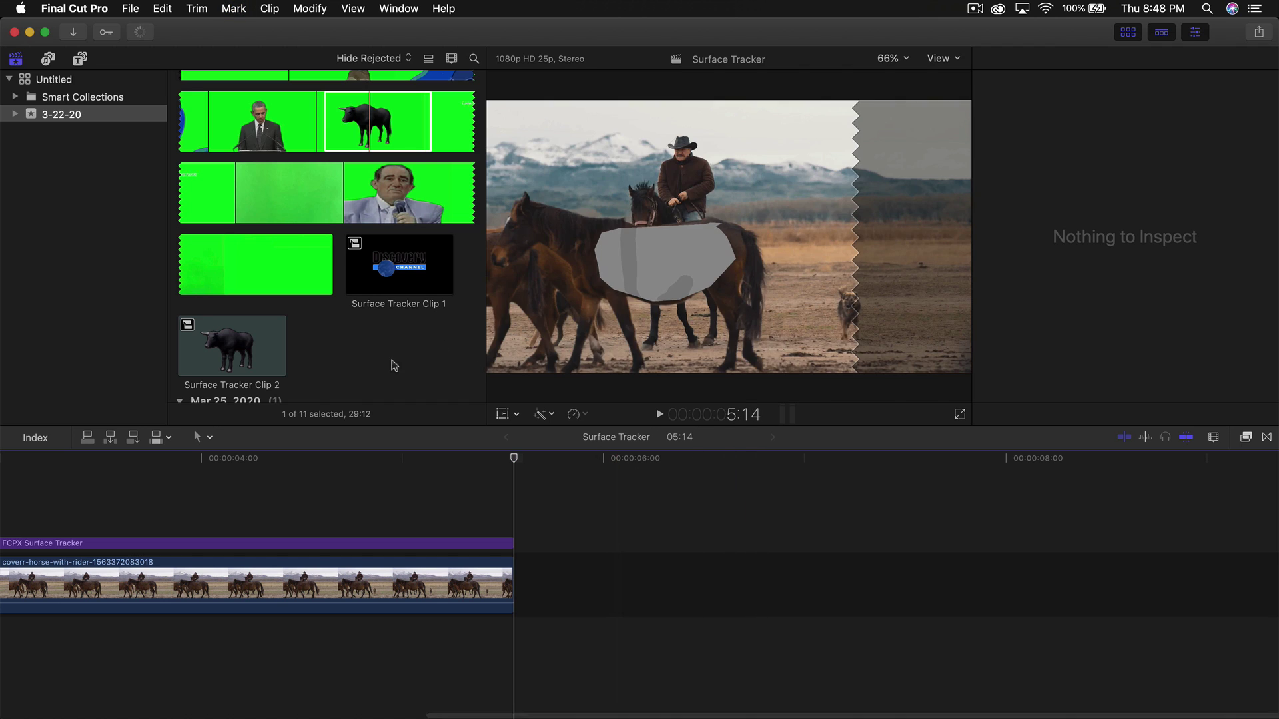
pyautogui.click(230, 353)
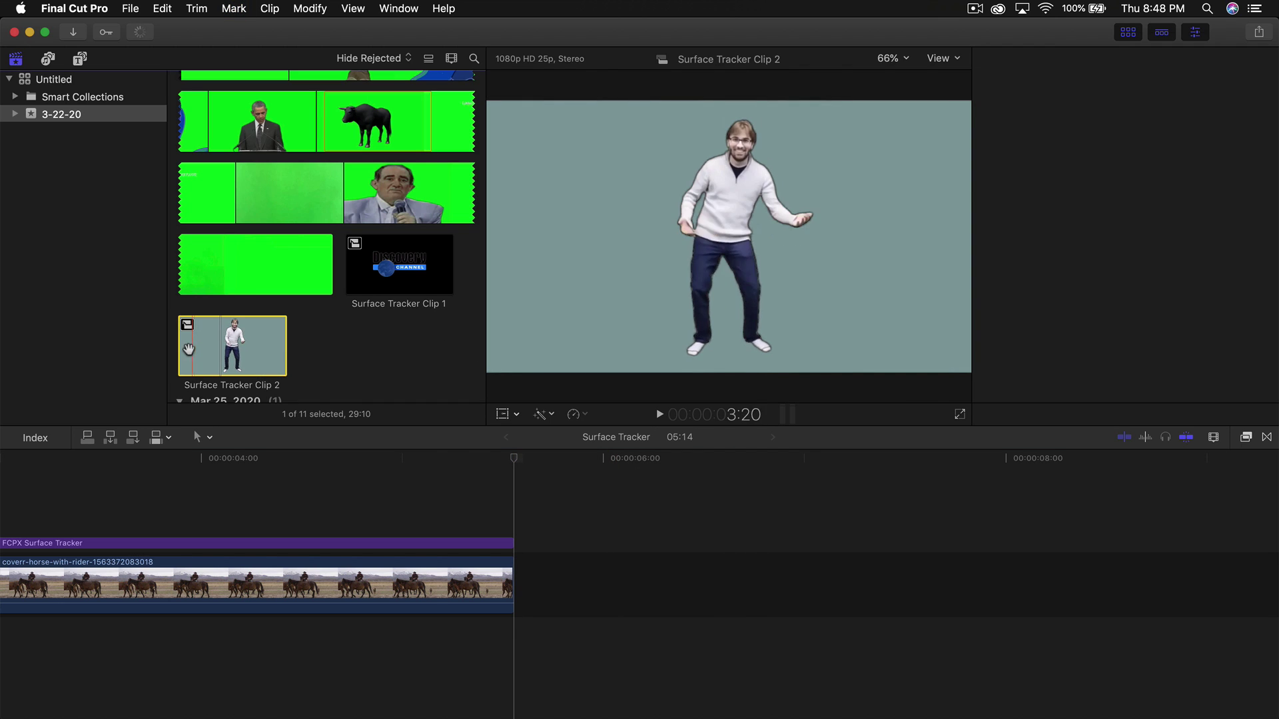
# Step: Fill the Surface Tracker's drop zone with the Discovery logo clip
pyautogui.click(427, 545)
pyautogui.hscroll(-3, 427, 550)
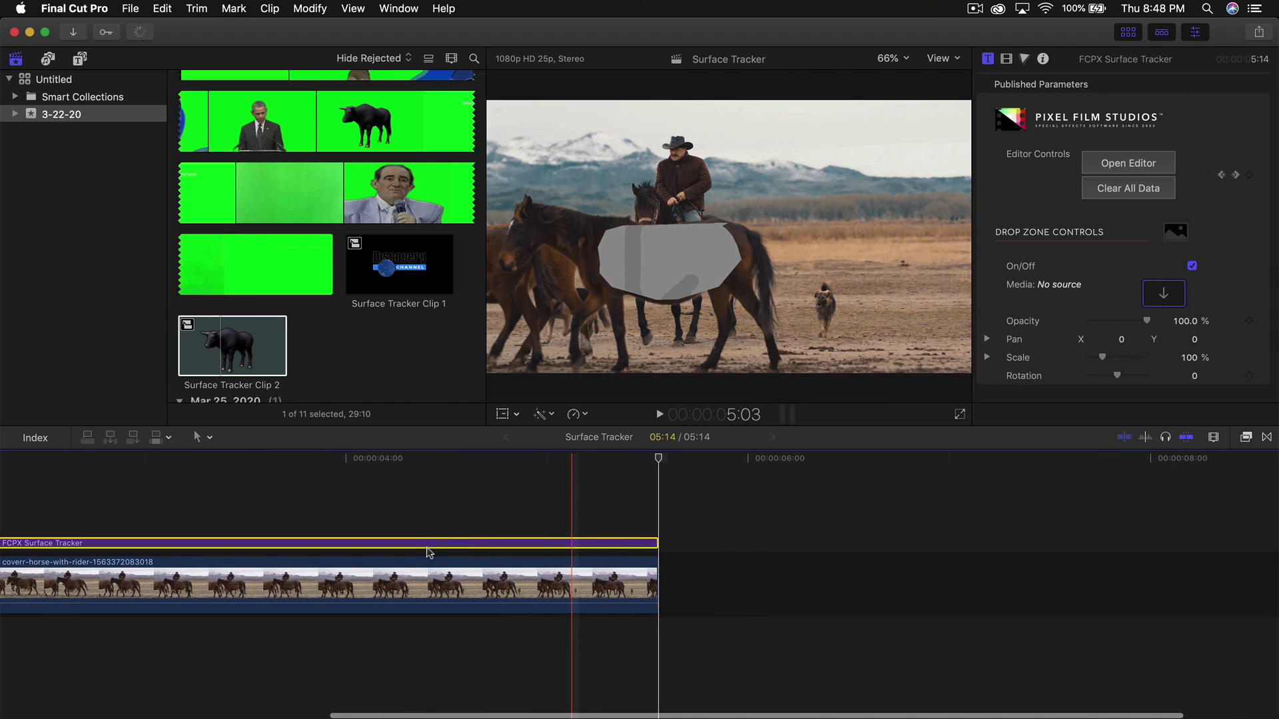
pyautogui.click(359, 506)
pyautogui.click(1162, 294)
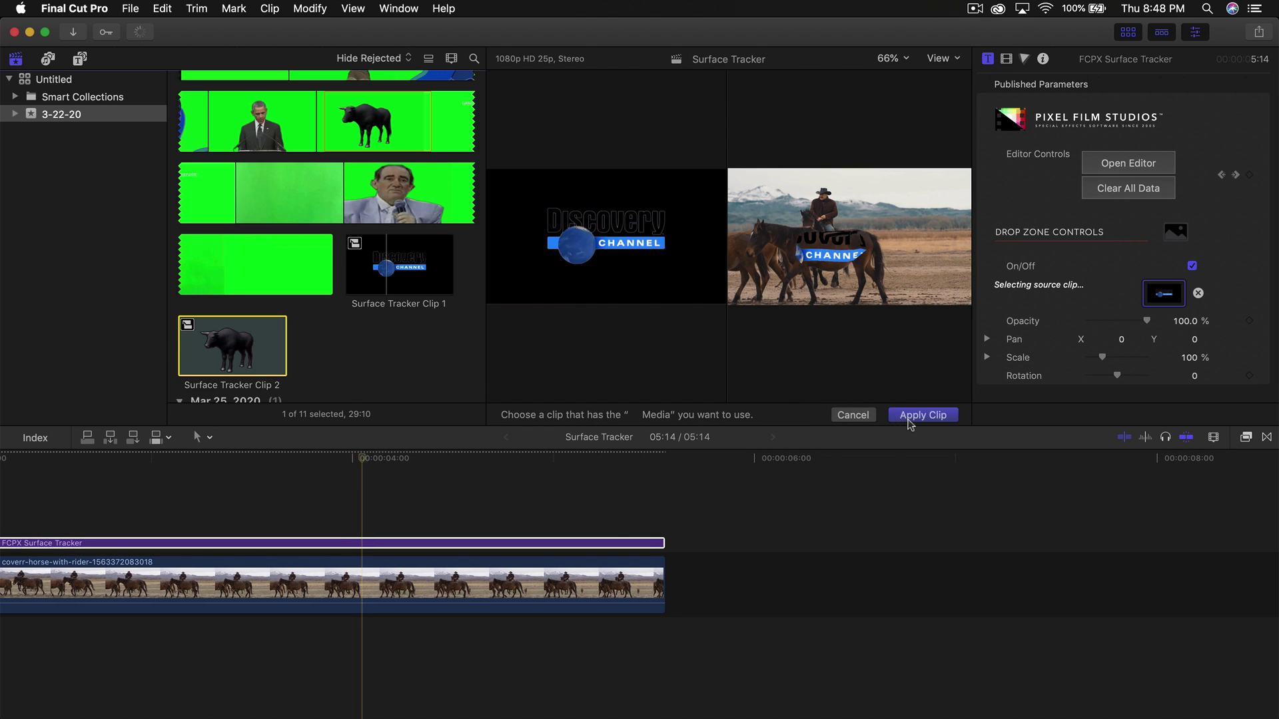
pyautogui.click(922, 414)
pyautogui.click(1126, 32)
# Step: At frame 1:11, scale the logo down to 39% on the horse's flank, testing its opacity
pyautogui.click(536, 543)
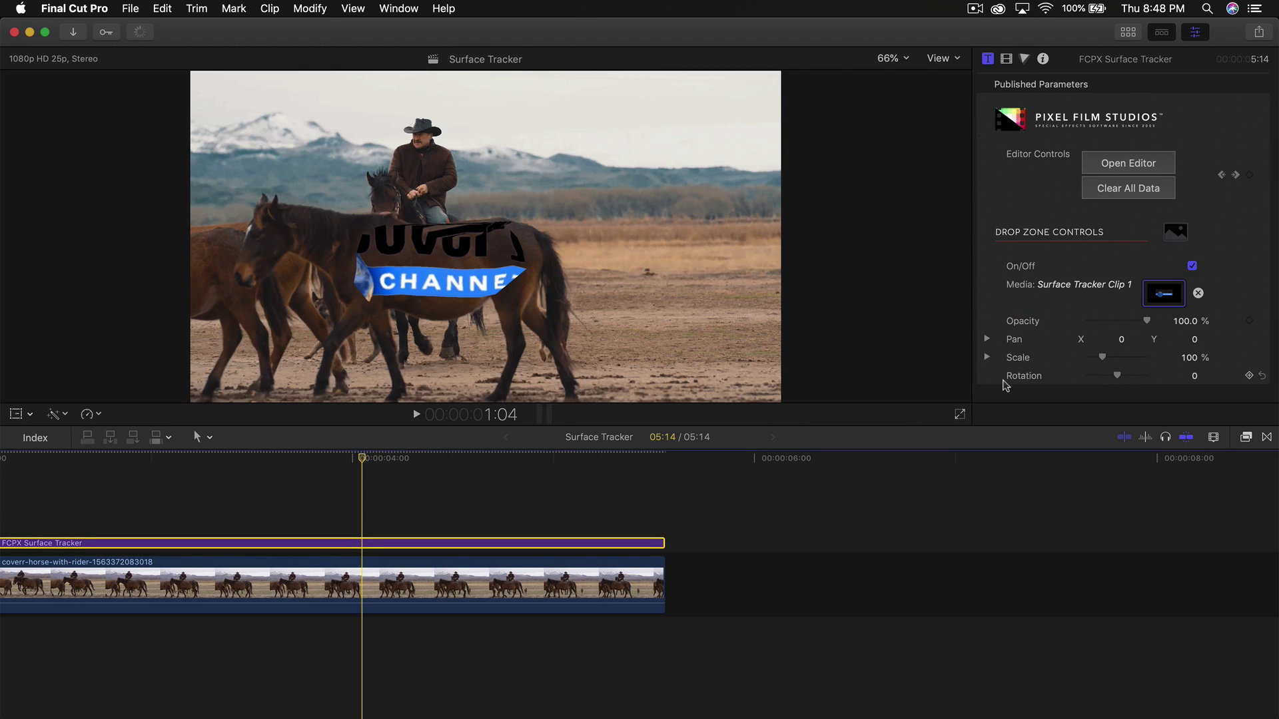
pyautogui.hscroll(-10, 269, 485)
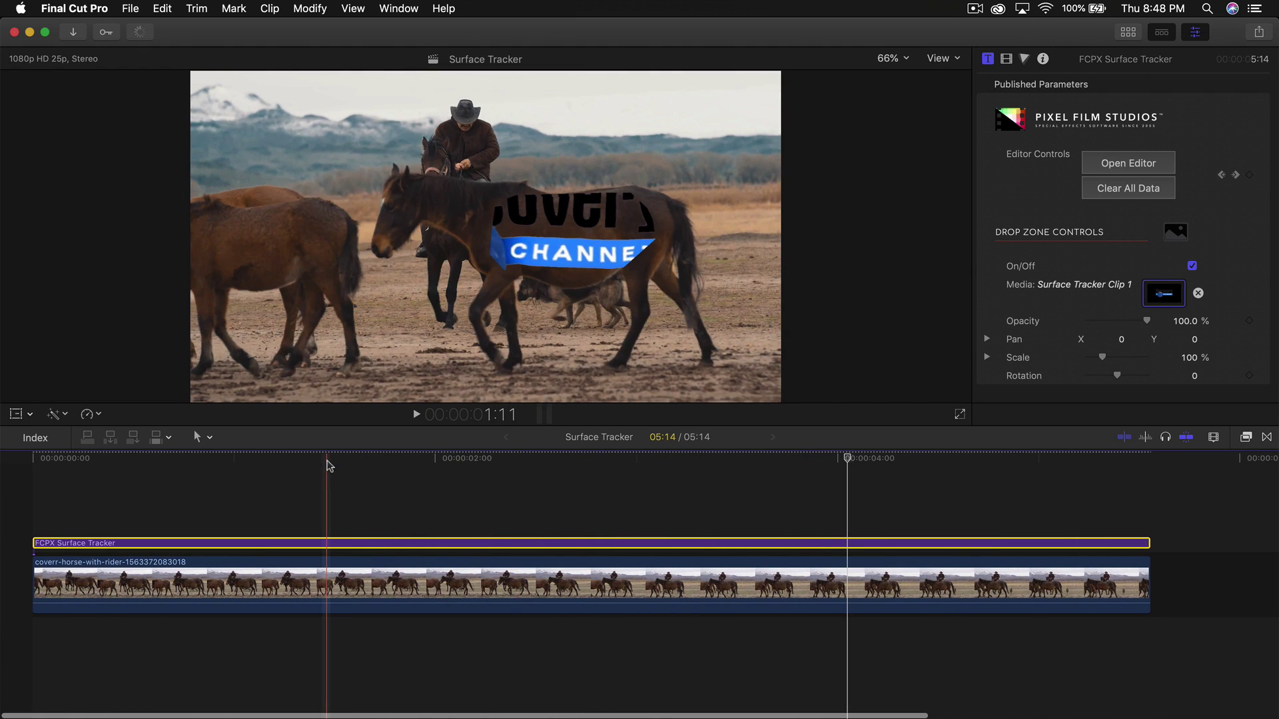
pyautogui.click(326, 483)
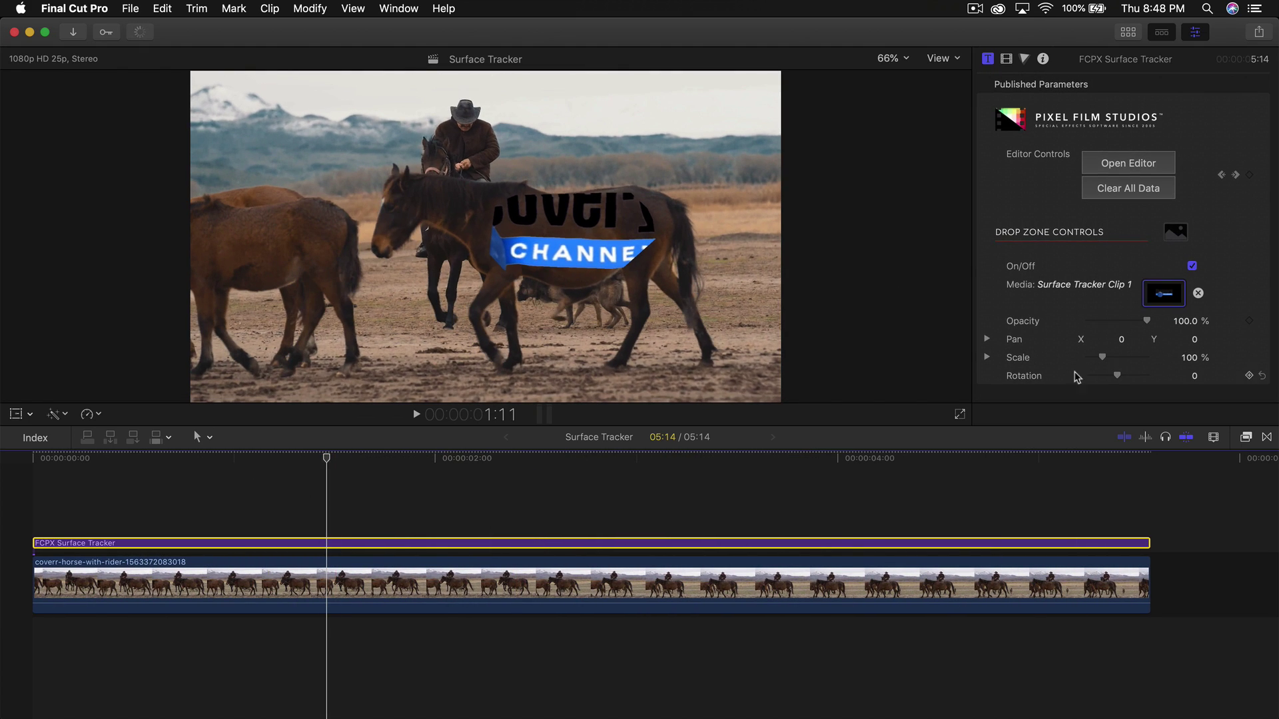
pyautogui.moveTo(1146, 324); pyautogui.dragTo(1147, 323)
pyautogui.moveTo(1099, 360); pyautogui.dragTo(1096, 361)
pyautogui.moveTo(1094, 362); pyautogui.dragTo(1190, 336)
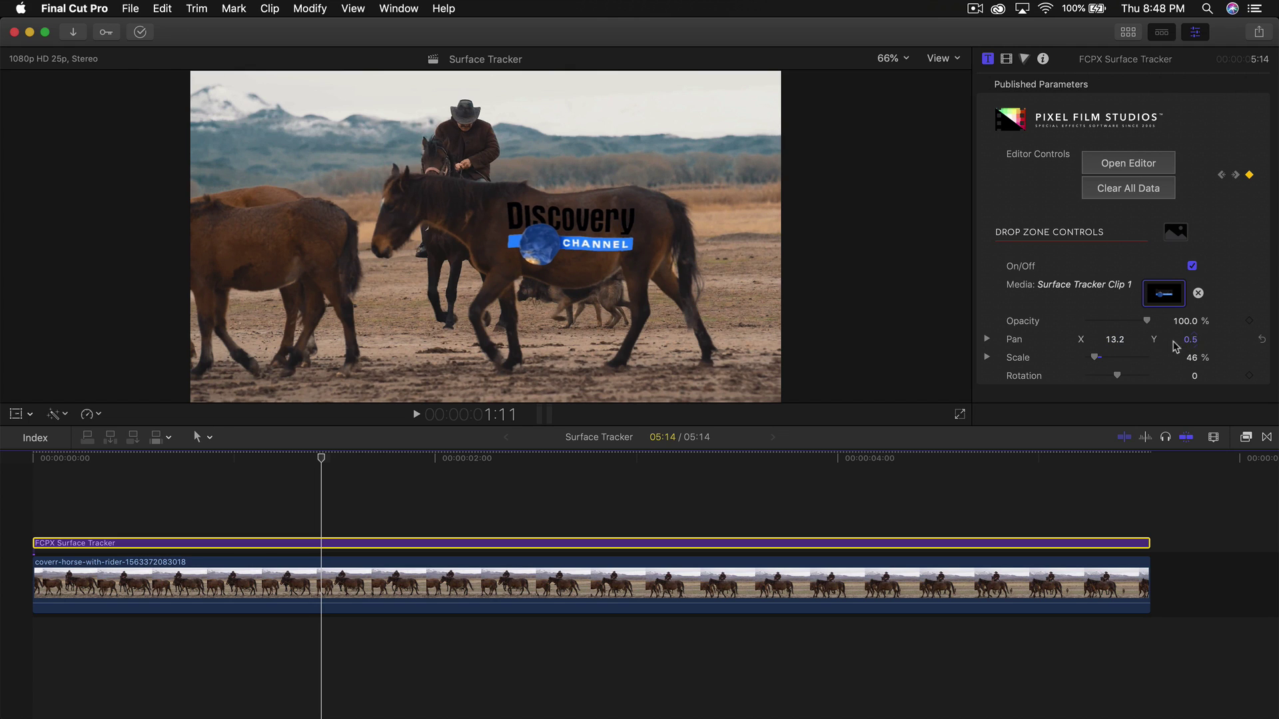
pyautogui.moveTo(1097, 356); pyautogui.dragTo(1117, 377)
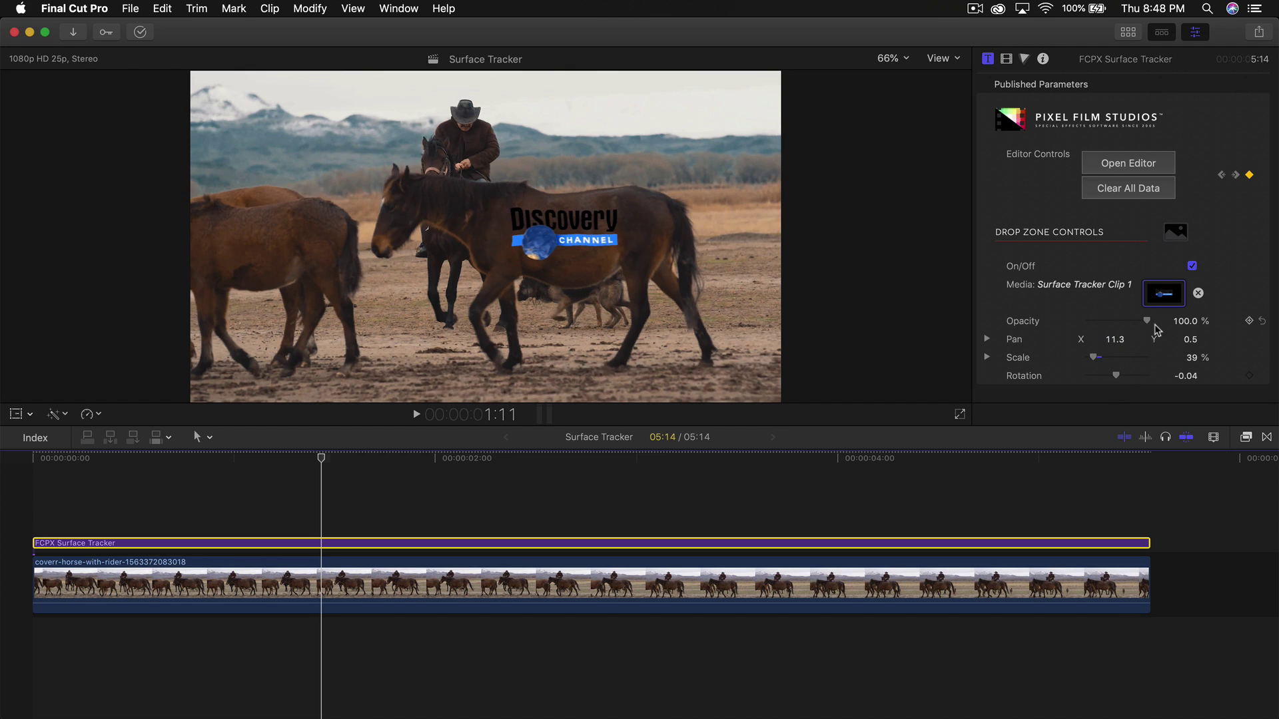
pyautogui.moveTo(1146, 321); pyautogui.dragTo(1182, 323)
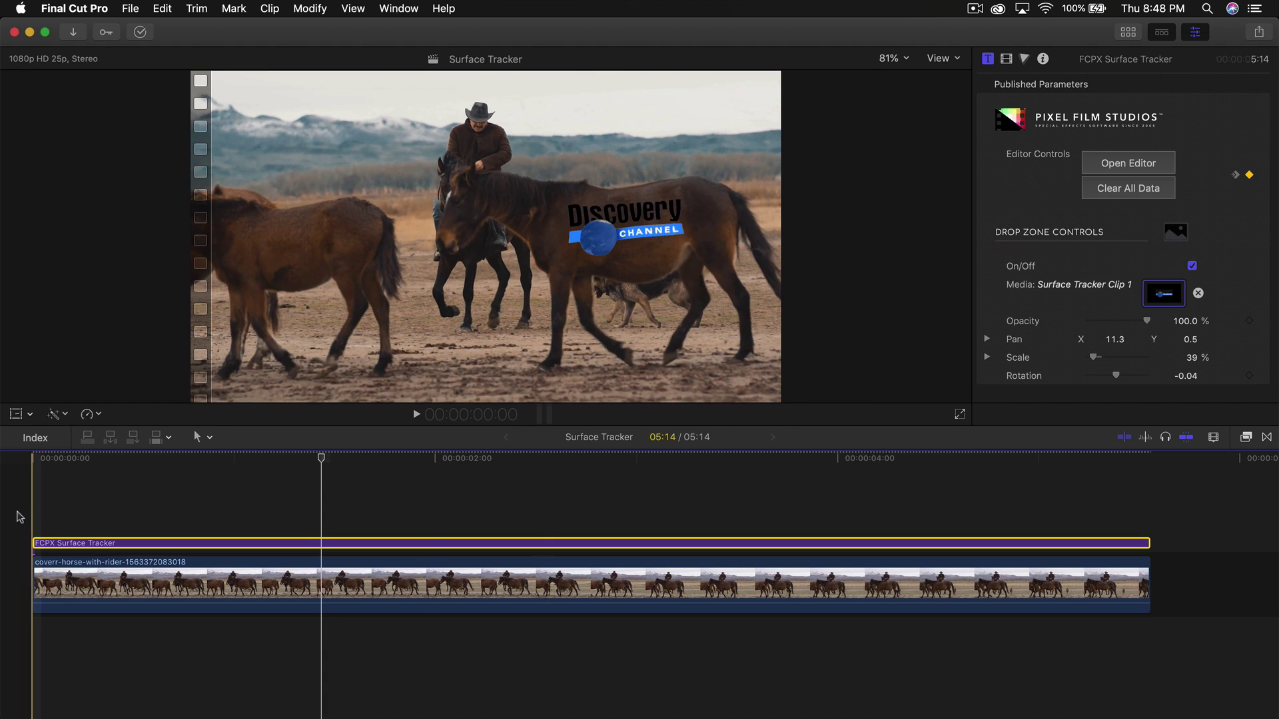
pyautogui.press('space')
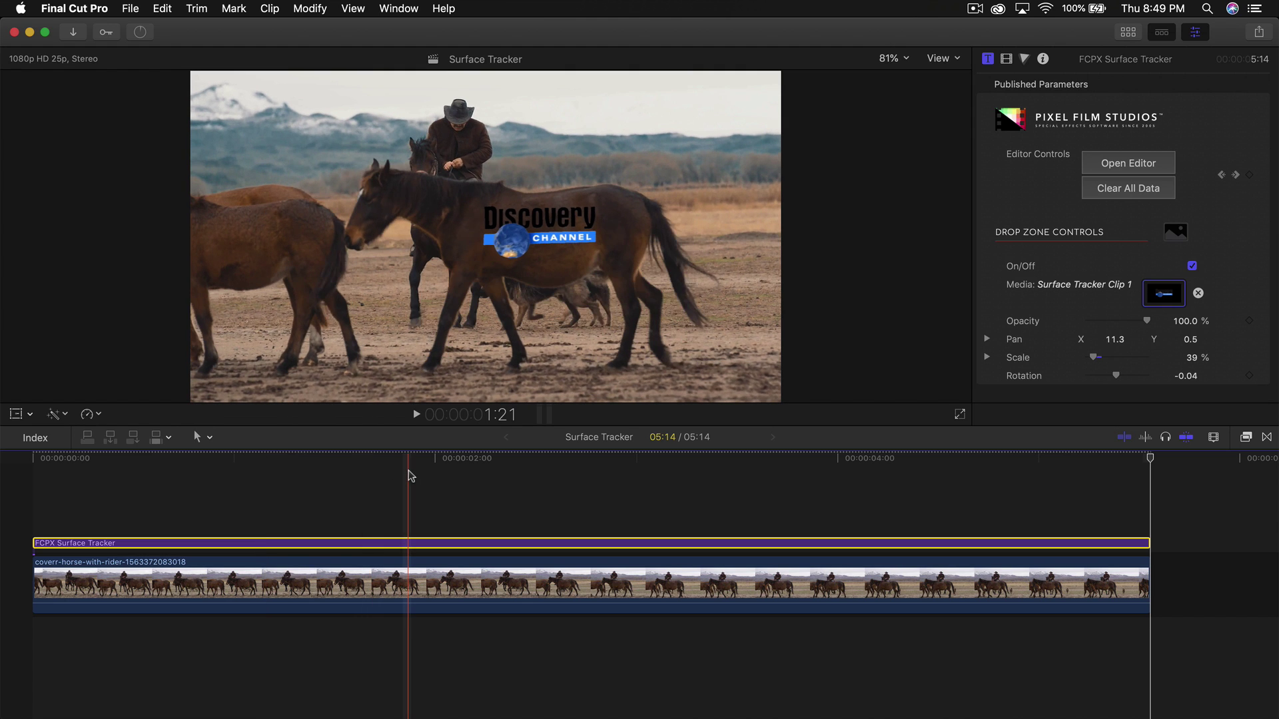
pyautogui.press('space')
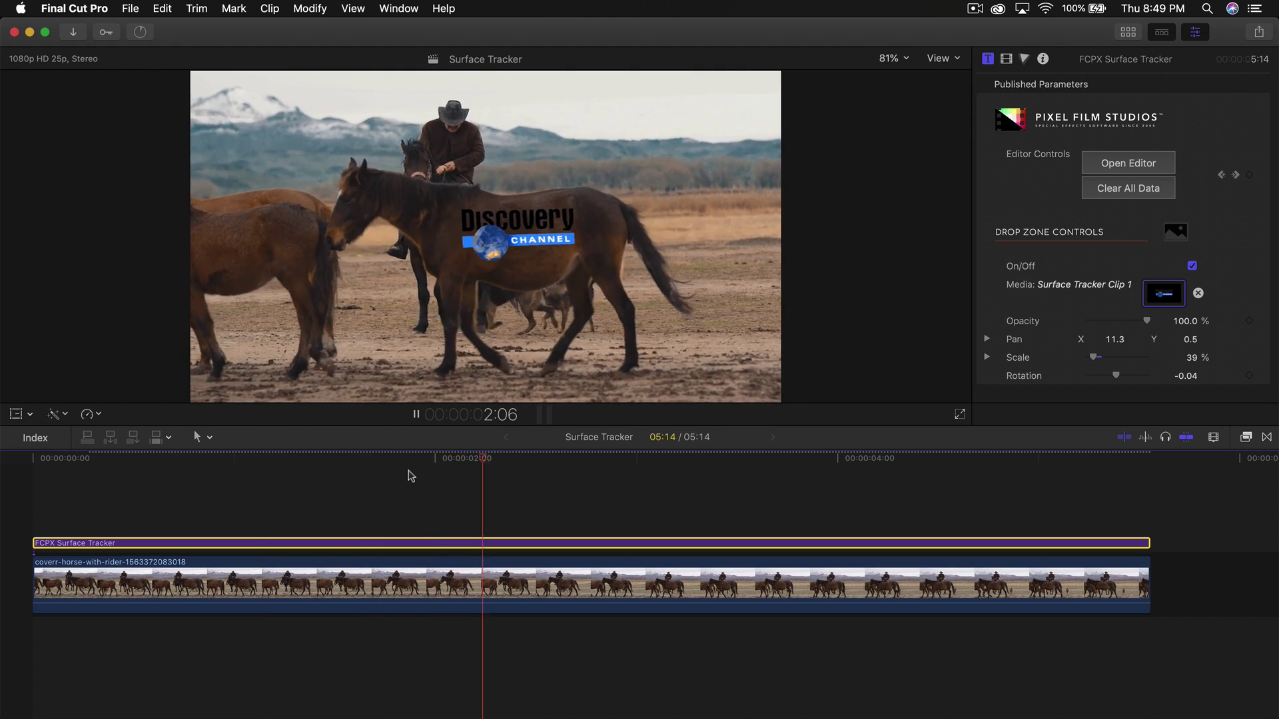
pyautogui.press('space')
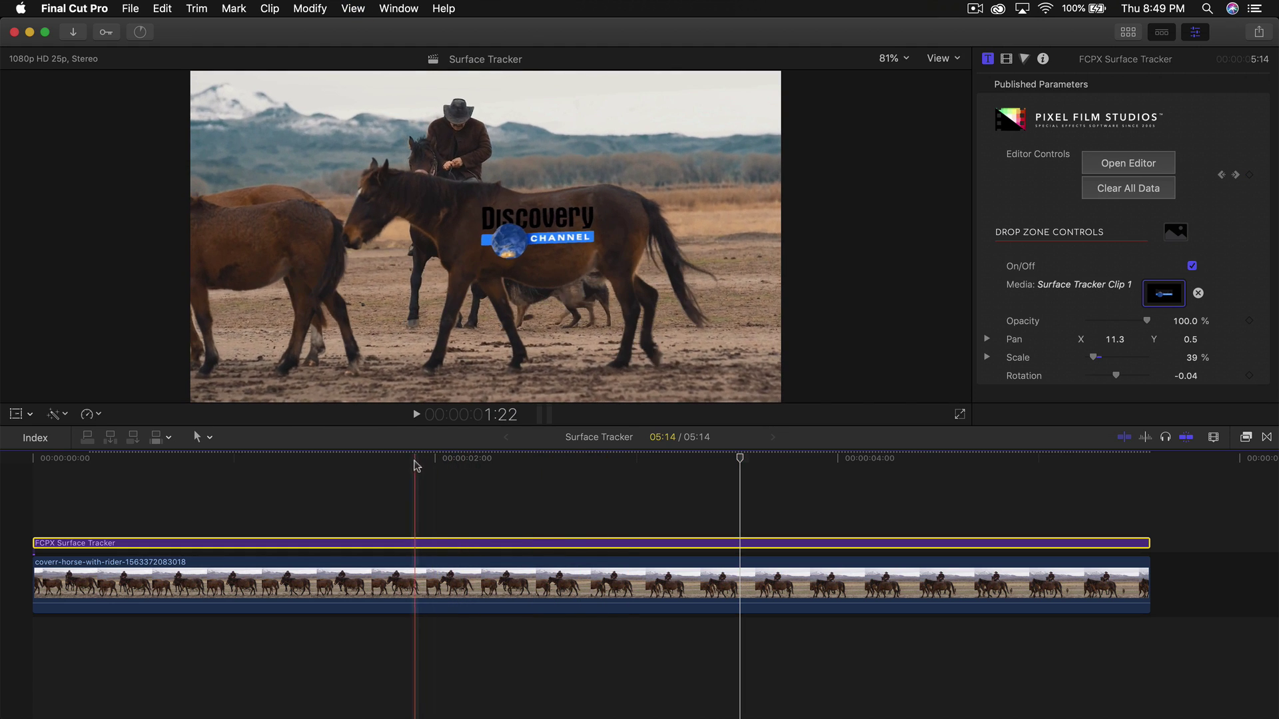
pyautogui.press('space')
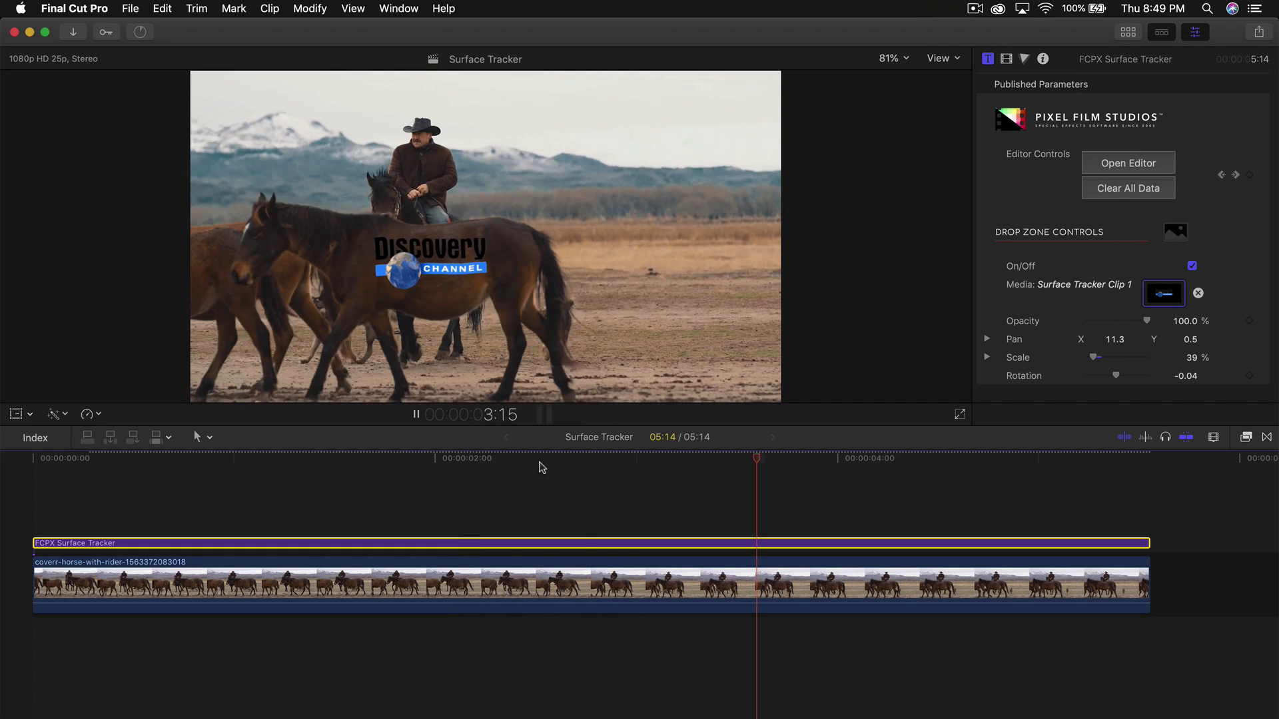
pyautogui.press('space')
pyautogui.press('shift+super+a')
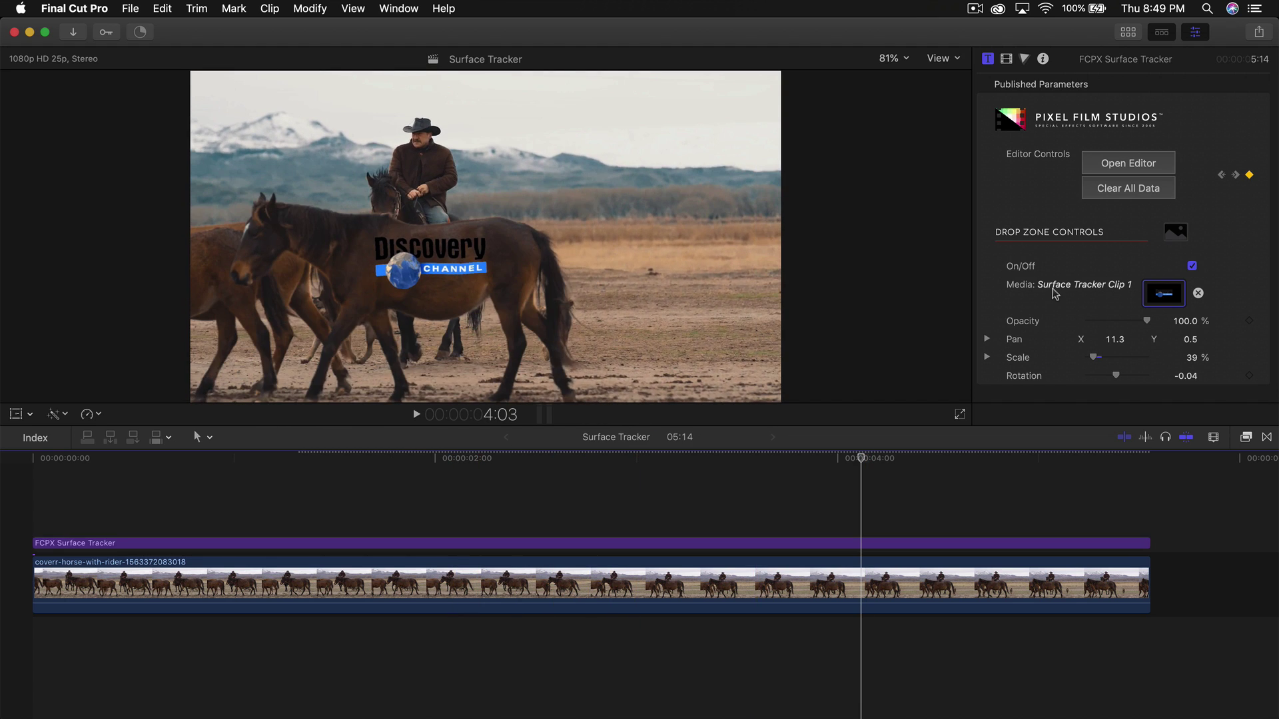